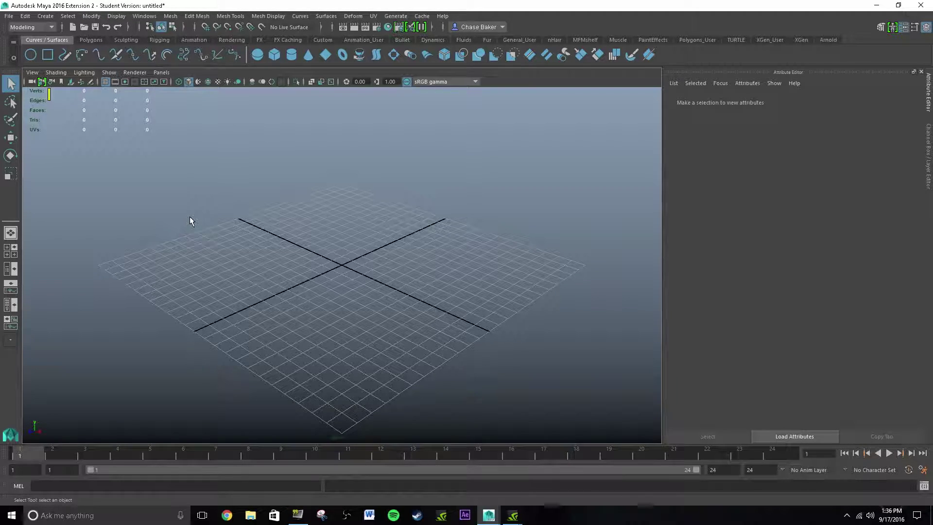
# - Tumble, dolly and track the perspective camera to a low, close view of the empty grid
pyautogui.keyDown('alt'); pyautogui.moveTo(317, 223); pyautogui.dragTo(350, 235); pyautogui.keyUp('alt')
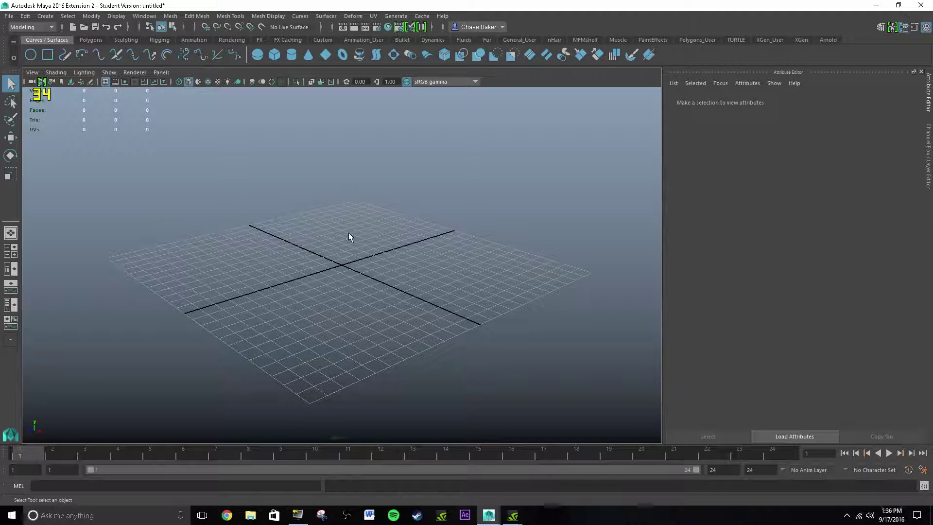
pyautogui.keyDown('alt'); pyautogui.moveTo(345, 235); pyautogui.dragTo(314, 246); pyautogui.keyUp('alt')
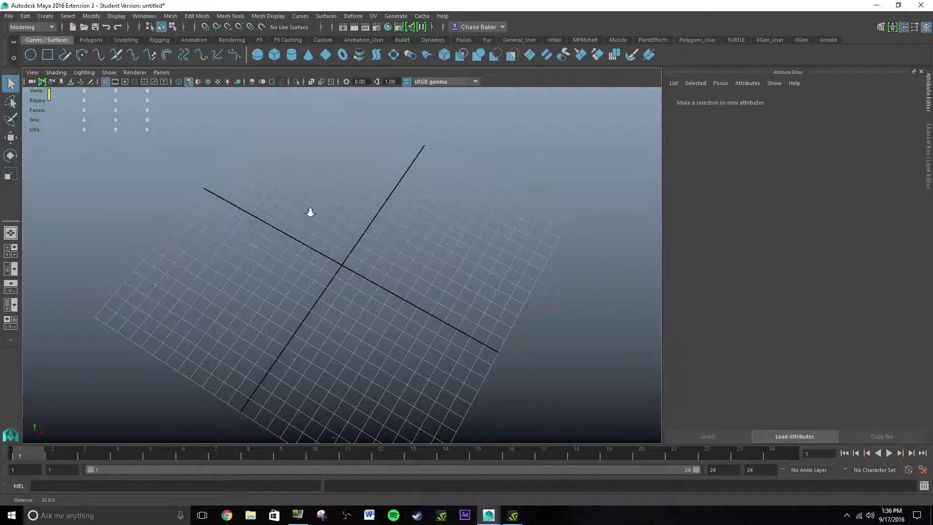
pyautogui.keyDown('alt'); pyautogui.moveTo(310, 211); pyautogui.dragTo(615, 247, button='right'); pyautogui.keyUp('alt')
pyautogui.keyDown('alt'); pyautogui.moveTo(615, 243); pyautogui.dragTo(281, 219); pyautogui.keyUp('alt')
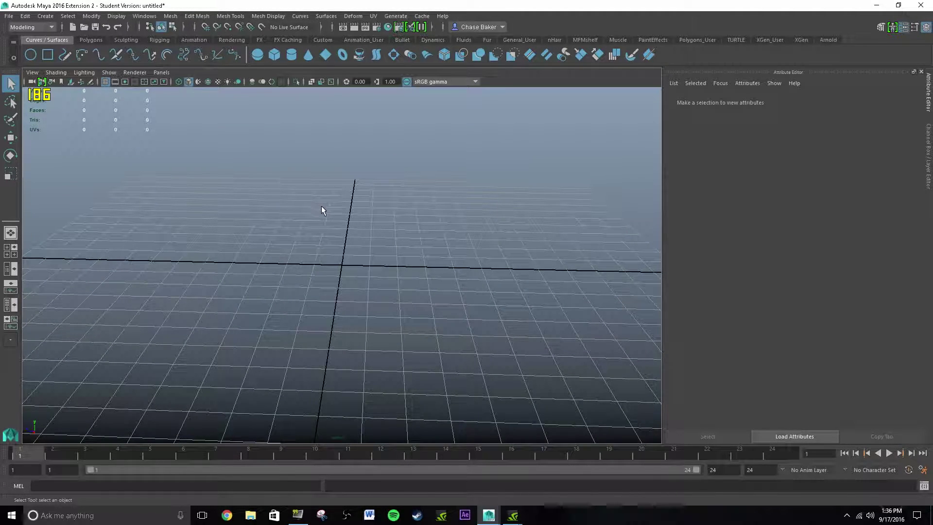
pyautogui.moveTo(342, 235)
pyautogui.keyDown('alt'); pyautogui.mouseDown(button='middle')
pyautogui.moveTo(322, 214)
pyautogui.moveTo(335, 208)
pyautogui.moveTo(287, 181)
pyautogui.moveTo(380, 249)
pyautogui.moveTo(343, 220)
pyautogui.mouseUp(button='middle'); pyautogui.keyUp('alt')
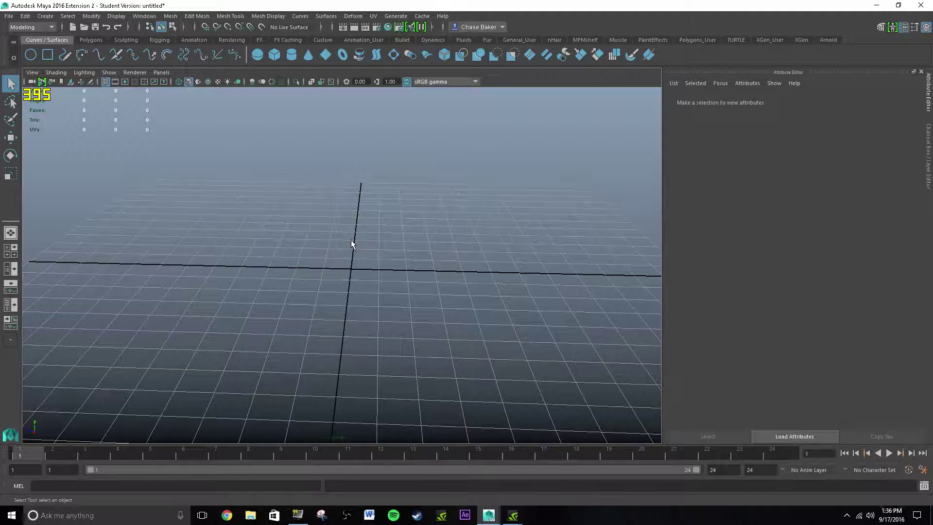
pyautogui.keyDown('alt'); pyautogui.moveTo(351, 228); pyautogui.dragTo(340, 213); pyautogui.keyUp('alt')
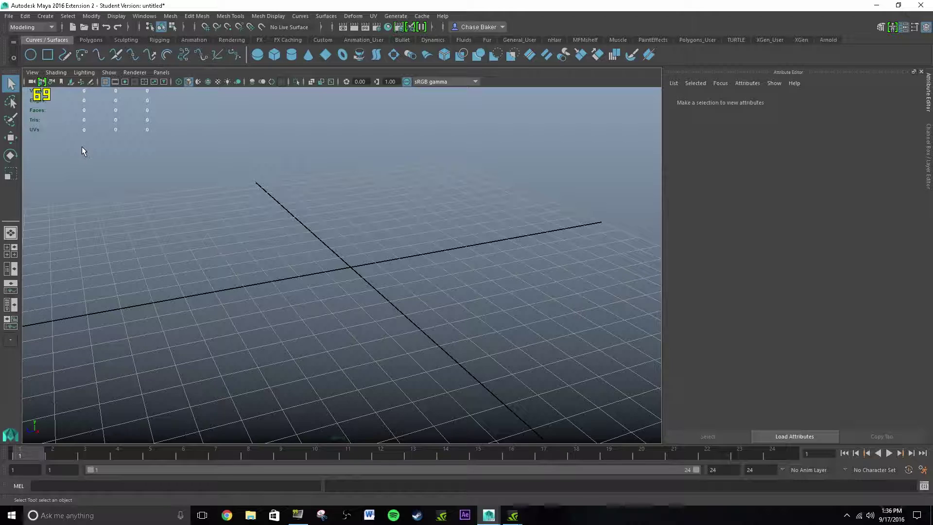
pyautogui.press('w')
pyautogui.press('e')
pyautogui.press('r')
pyautogui.press('w')
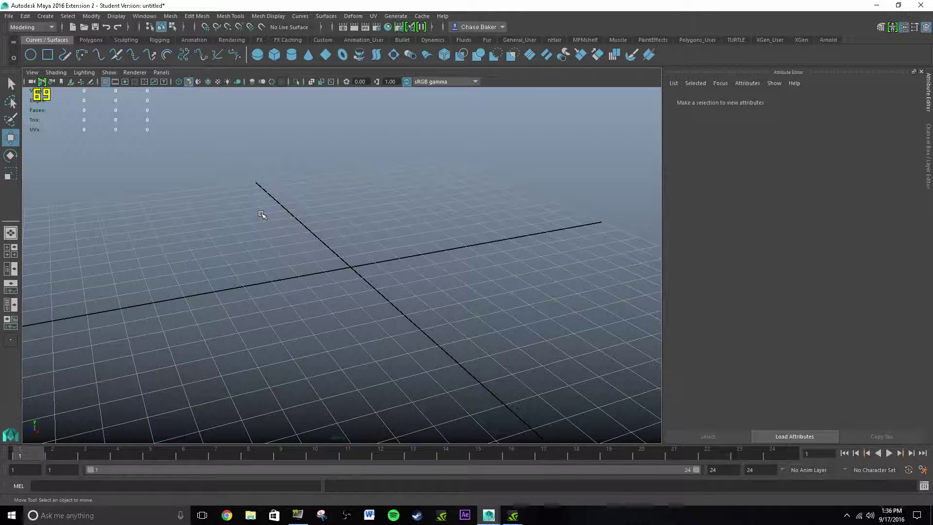
pyautogui.press('e')
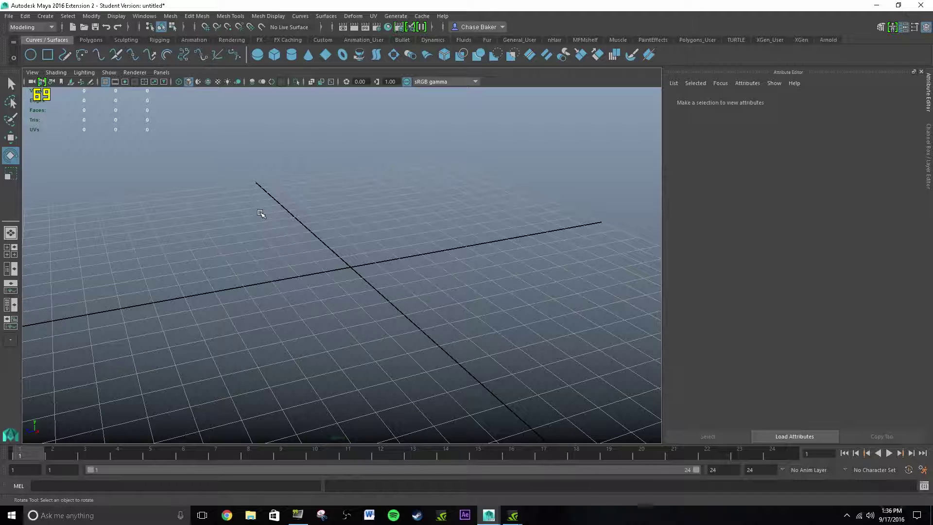
pyautogui.press('r')
pyautogui.press('w')
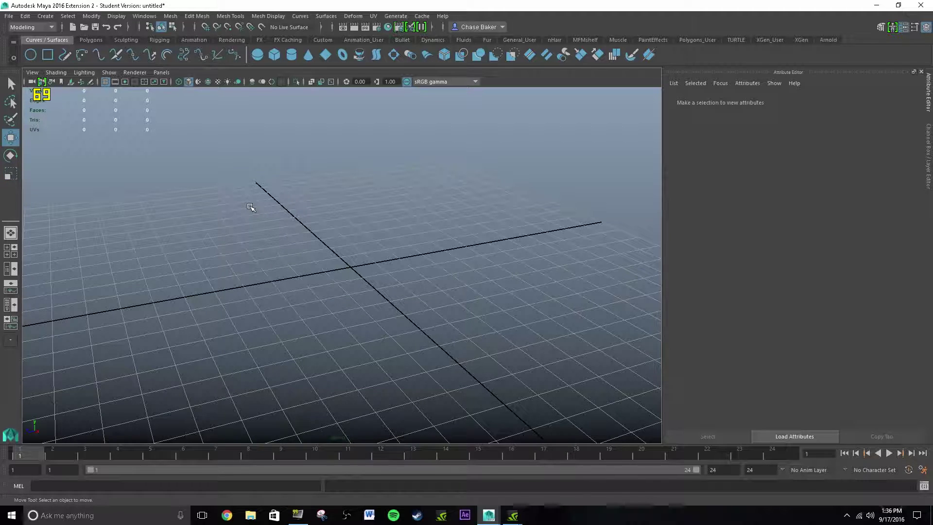
pyautogui.scroll(-5, 388, 236)
pyautogui.press('q')
pyautogui.keyDown('alt'); pyautogui.moveTo(387, 235); pyautogui.dragTo(342, 262); pyautogui.keyUp('alt')
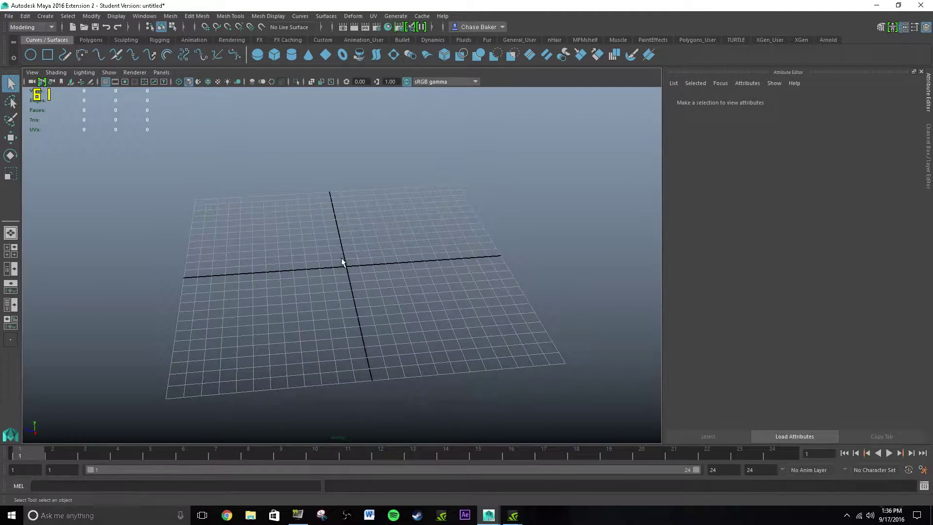
pyautogui.scroll(4, 345, 269)
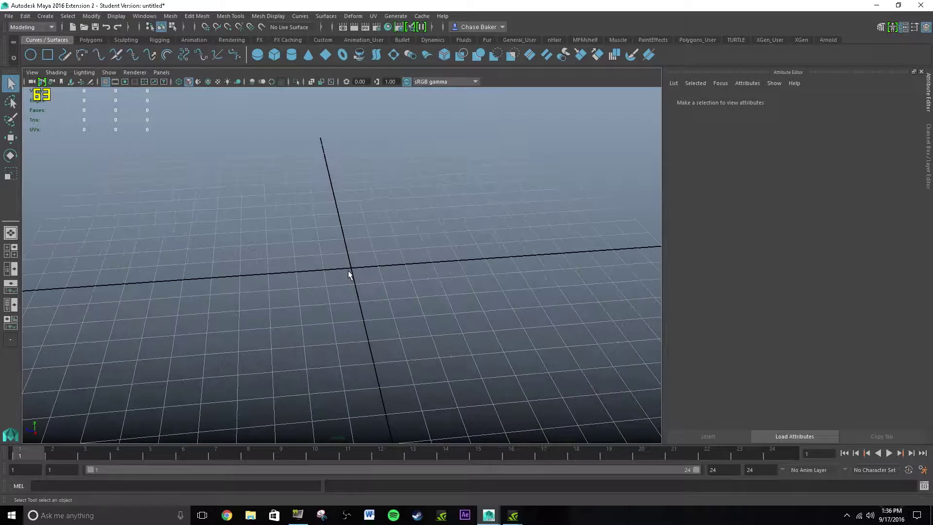
# - Split the workspace into four views and pan the top and lower-left orthographic views
pyautogui.click(8, 253)
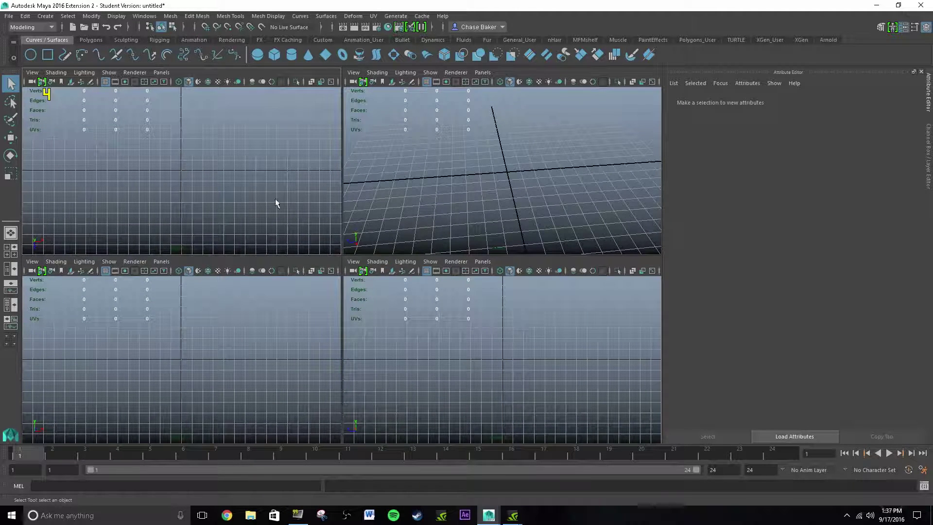
pyautogui.keyDown('alt'); pyautogui.moveTo(220, 183); pyautogui.dragTo(217, 181, button='middle'); pyautogui.keyUp('alt')
pyautogui.keyDown('alt'); pyautogui.moveTo(212, 317); pyautogui.dragTo(185, 340, button='middle'); pyautogui.keyUp('alt')
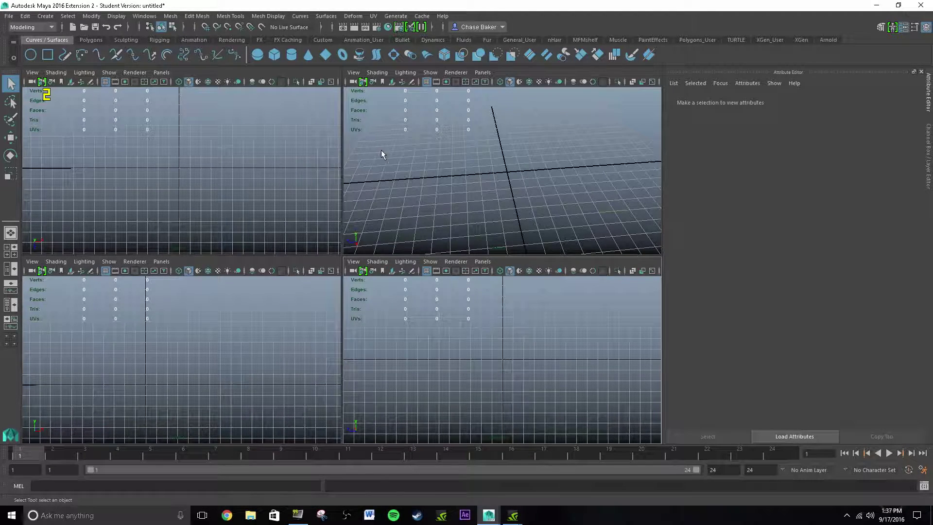
# - Create a polygon cube from the Polygons shelf and adjust the perspective view around it
pyautogui.click(86, 40)
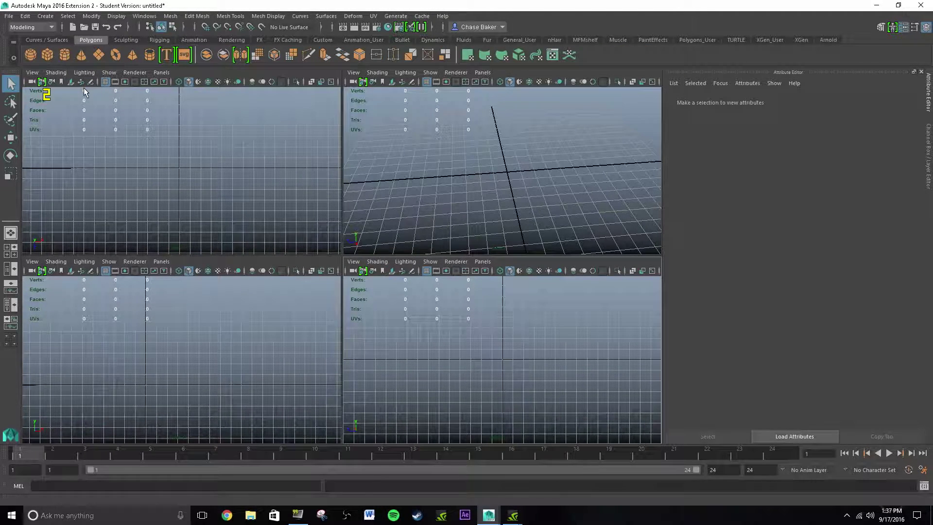
pyautogui.click(48, 55)
pyautogui.keyDown('alt'); pyautogui.moveTo(477, 200); pyautogui.dragTo(506, 166); pyautogui.keyUp('alt')
pyautogui.scroll(5, 496, 136)
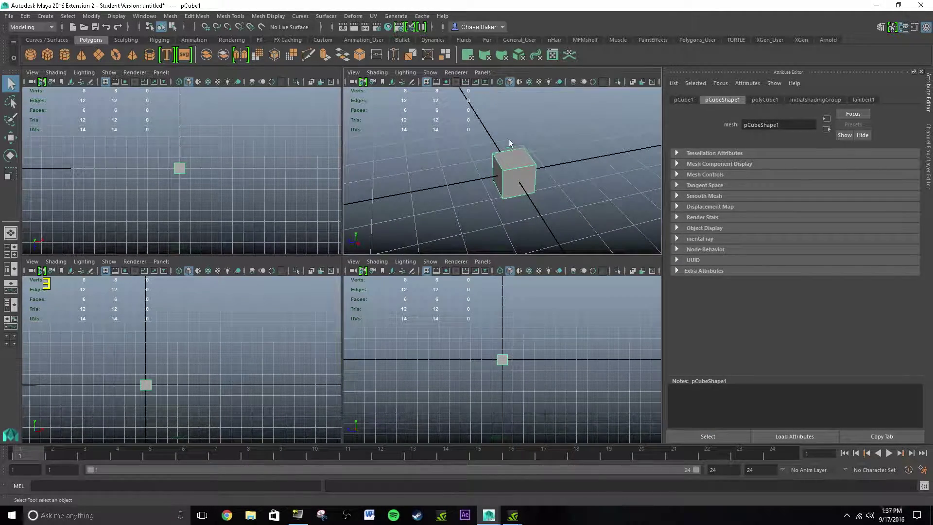
# - Display the cube as wireframe, then switch back to Smooth Shade All
pyautogui.click(500, 81)
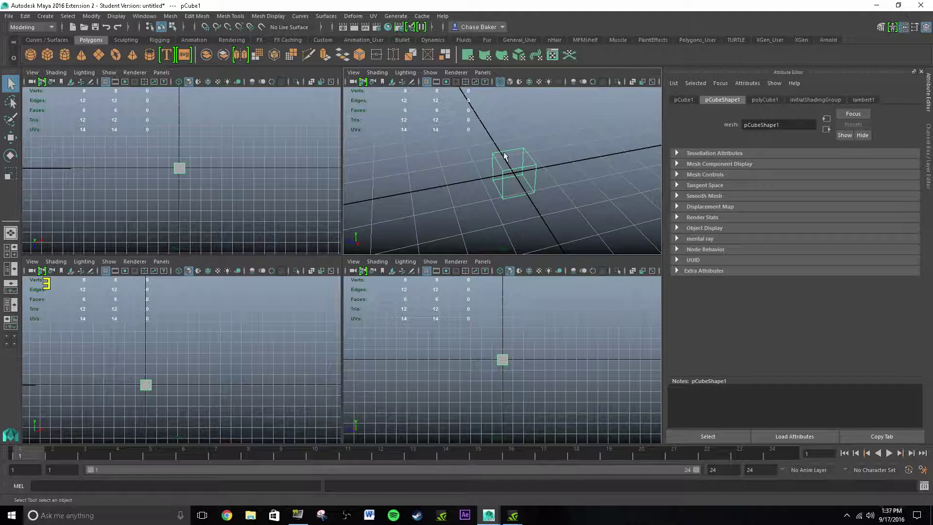
pyautogui.keyDown('alt'); pyautogui.moveTo(512, 159); pyautogui.dragTo(511, 185); pyautogui.keyUp('alt')
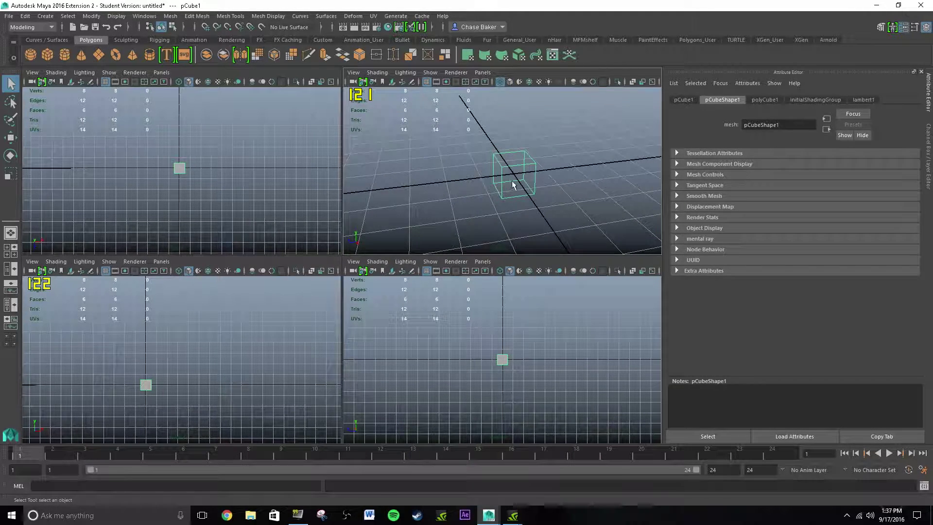
pyautogui.click(510, 82)
pyautogui.scroll(-10, 517, 180)
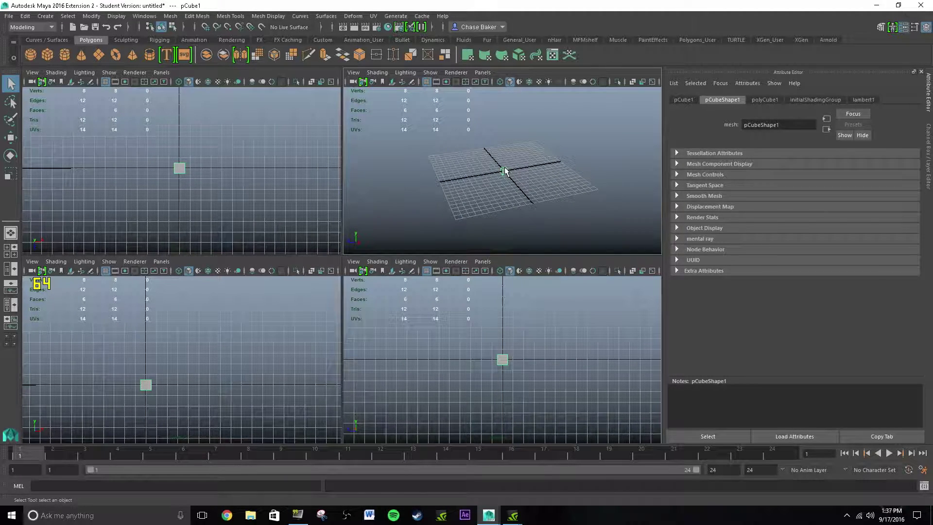
# - Scale the cube up and stretch it into a long box, framing and orbiting around it
pyautogui.press('r')
pyautogui.moveTo(504, 171); pyautogui.dragTo(362, 187)
pyautogui.press('q')
pyautogui.press('r')
pyautogui.press('f')
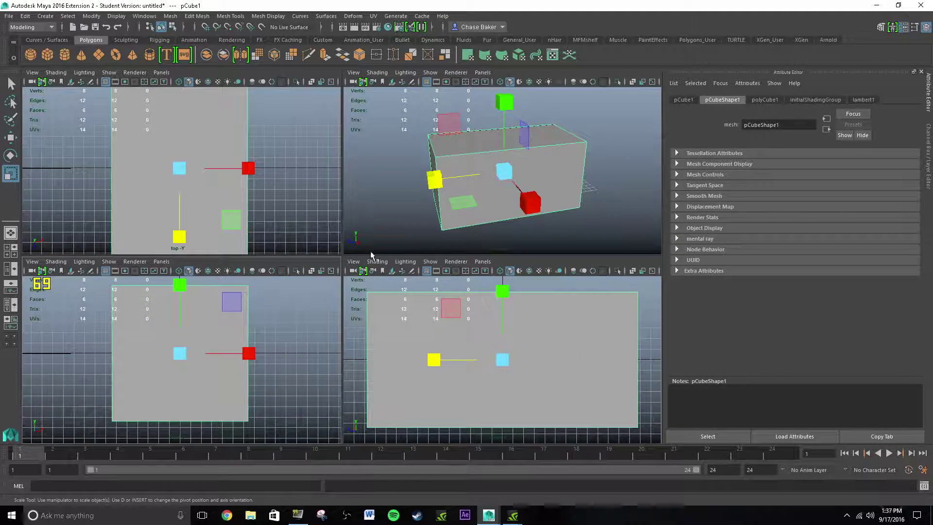
pyautogui.moveTo(481, 205)
pyautogui.keyDown('alt'); pyautogui.mouseDown()
pyautogui.moveTo(471, 204)
pyautogui.moveTo(515, 204)
pyautogui.moveTo(490, 204)
pyautogui.mouseUp(); pyautogui.keyUp('alt')
pyautogui.keyDown('alt'); pyautogui.moveTo(486, 146); pyautogui.dragTo(531, 164); pyautogui.keyUp('alt')
# - Delete the stretched cube so the scene is empty again
pyautogui.press('q')
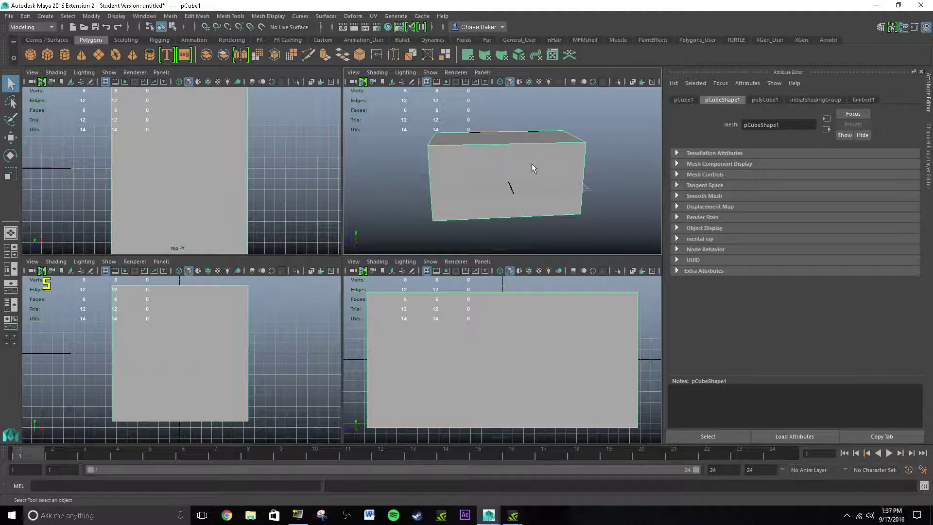
pyautogui.press('Delete')
pyautogui.scroll(5, 530, 167)
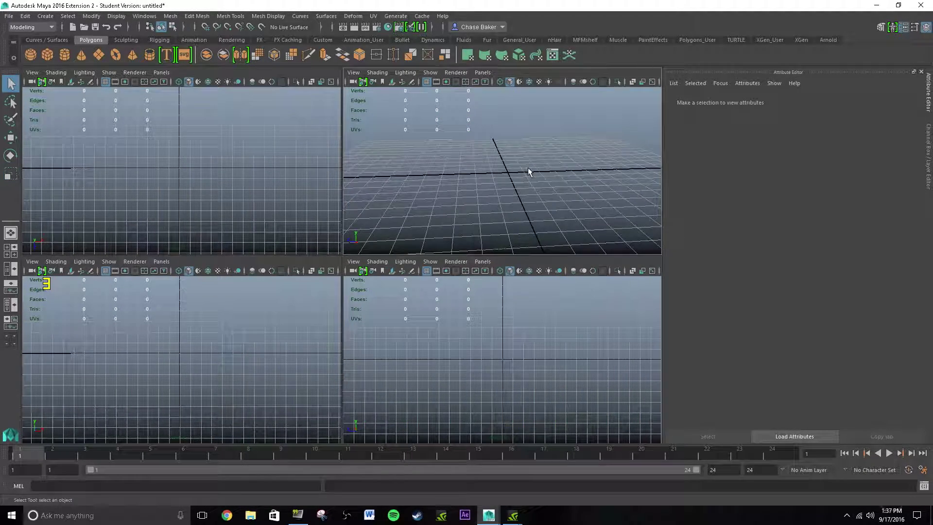
# - Switch to the Outliner/Persp layout and add a polygon cube, sphere and cylinder
pyautogui.click(9, 233)
pyautogui.click(10, 269)
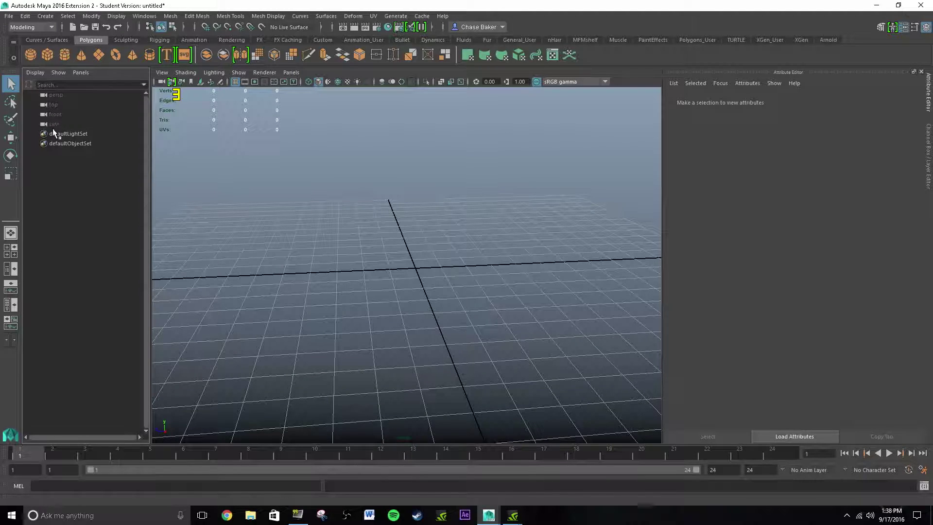
pyautogui.click(49, 52)
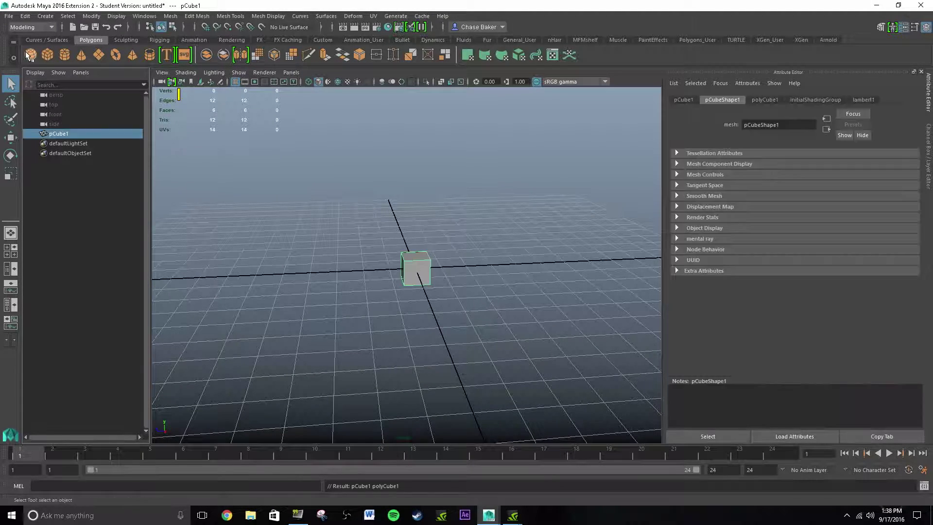
pyautogui.click(30, 54)
pyautogui.click(65, 55)
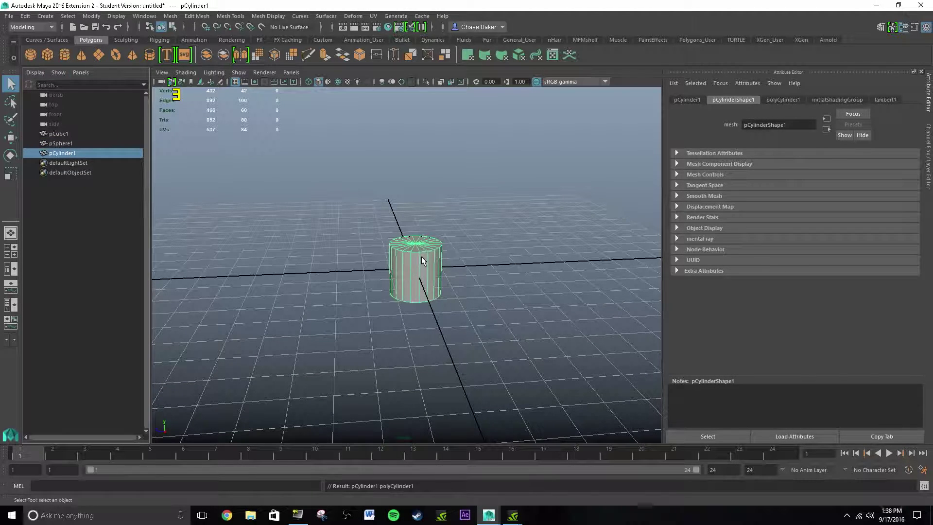
# - Move the cylinder above the sphere, then delete both the sphere and the cylinder
pyautogui.press('w')
pyautogui.moveTo(417, 221); pyautogui.dragTo(416, 141)
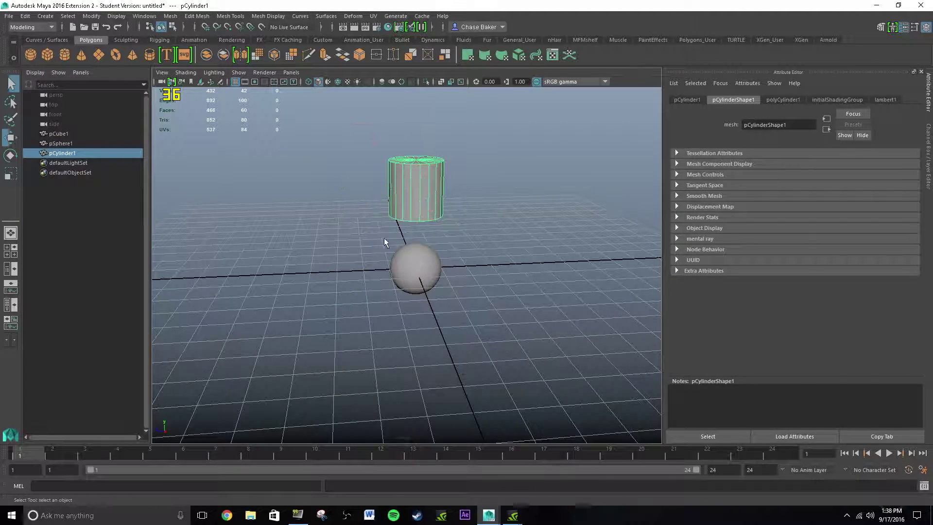
pyautogui.press('q')
pyautogui.moveTo(375, 213); pyautogui.dragTo(454, 365)
pyautogui.press('Delete')
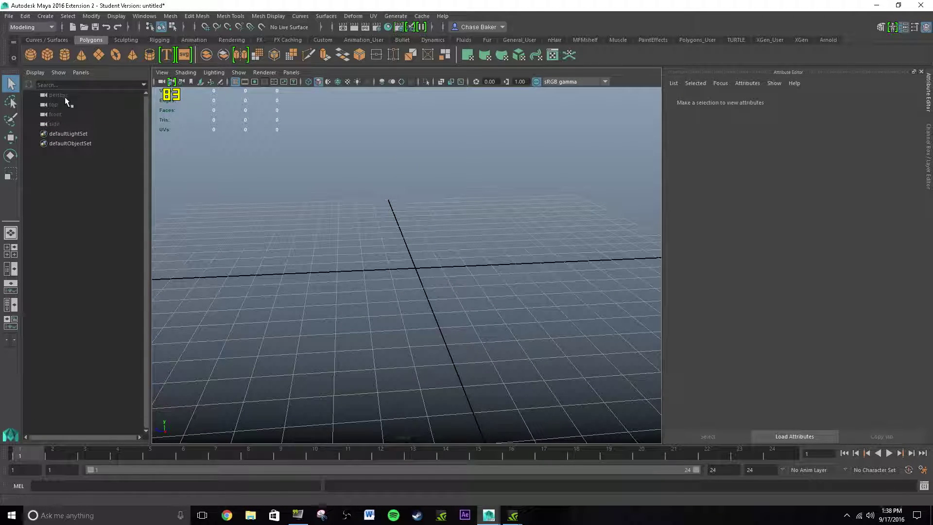
pyautogui.keyDown('alt'); pyautogui.moveTo(373, 218); pyautogui.dragTo(420, 232); pyautogui.keyUp('alt')
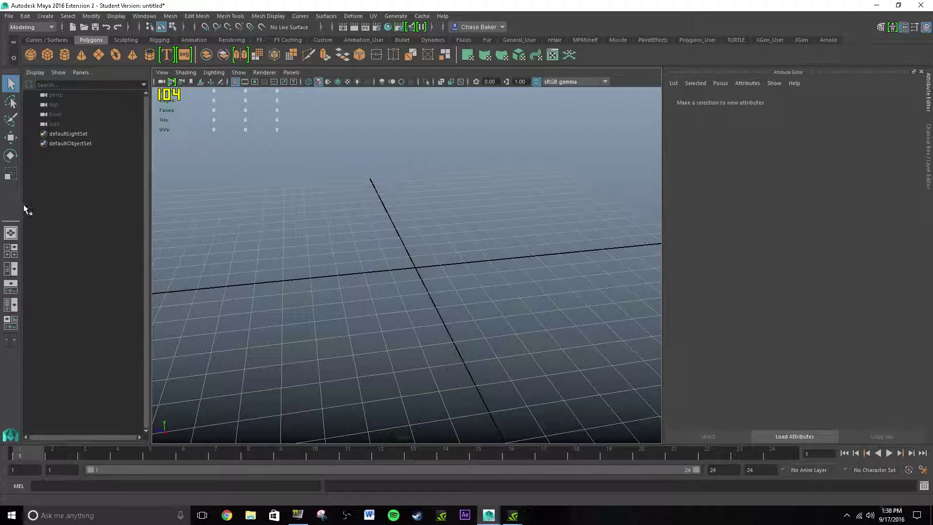
# - Show the Graph Editor beside the perspective view, then switch to the Hypershade/Persp layout
pyautogui.click(10, 286)
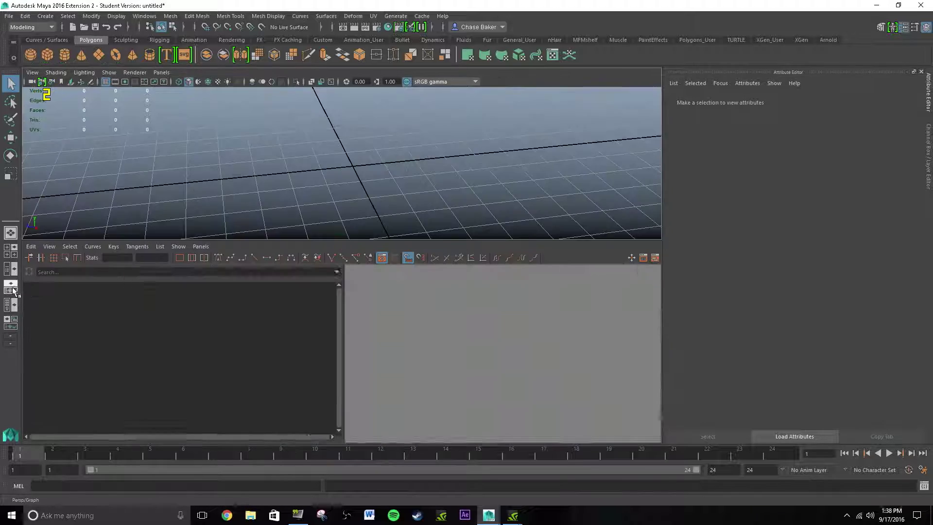
pyautogui.scroll(-3, 223, 367)
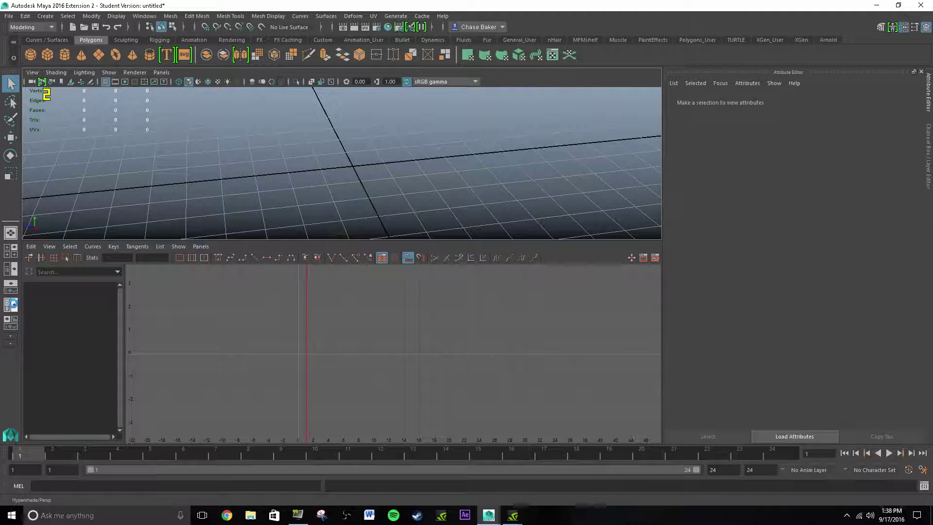
pyautogui.click(11, 305)
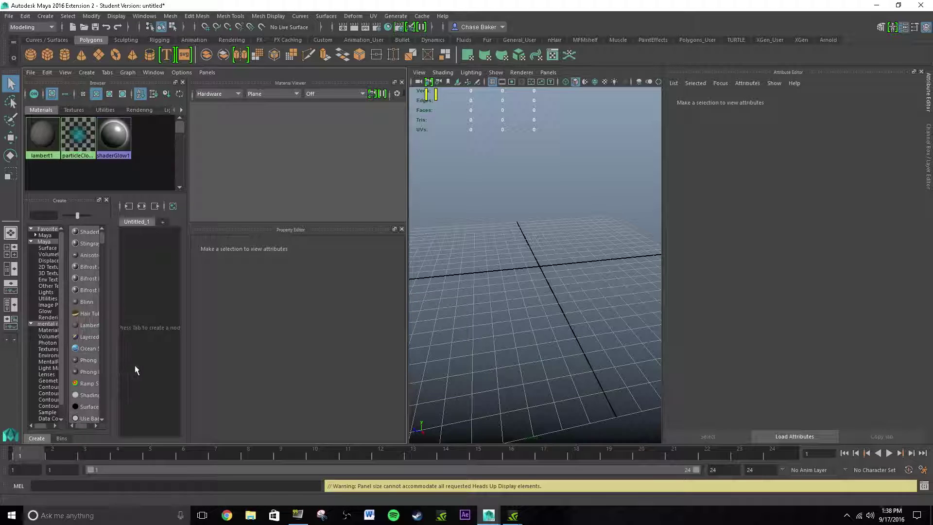
# - Widen the Hypershade panels, load lambert1's properties and close the Material Viewer panel
pyautogui.scroll(-3, 87, 353)
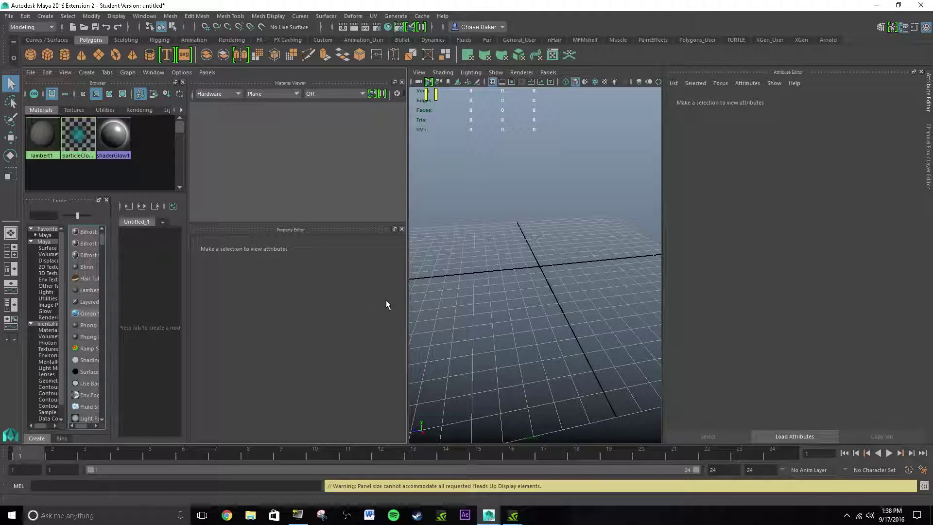
pyautogui.moveTo(407, 303)
pyautogui.mouseDown()
pyautogui.moveTo(487, 304)
pyautogui.moveTo(407, 313)
pyautogui.mouseUp()
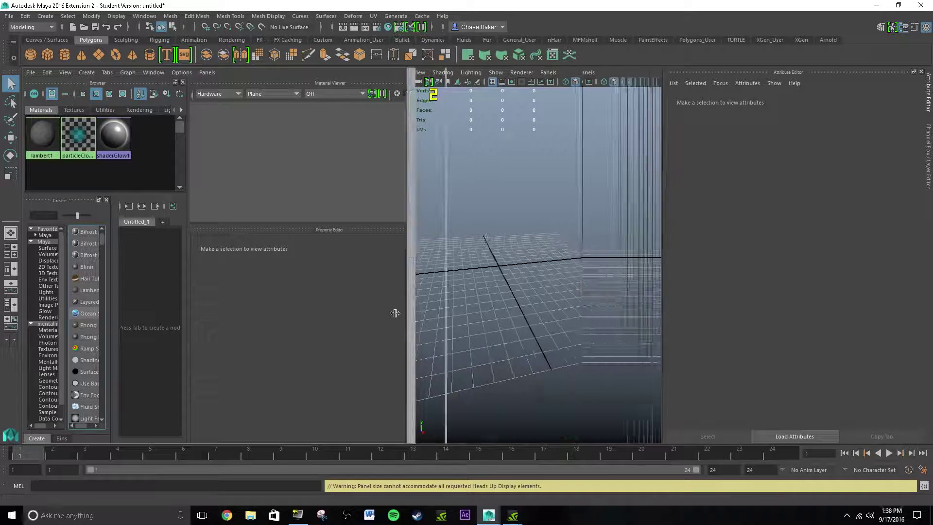
pyautogui.click(44, 134)
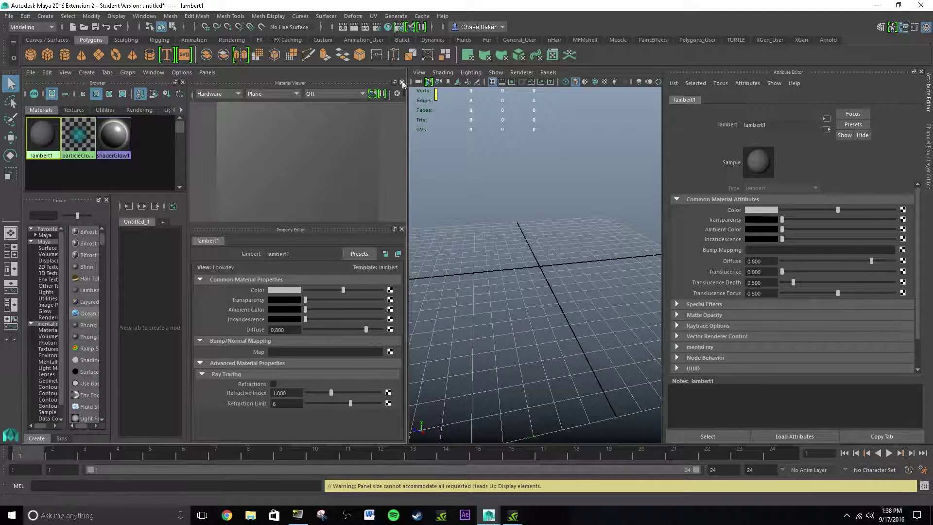
pyautogui.click(402, 83)
pyautogui.click(425, 114)
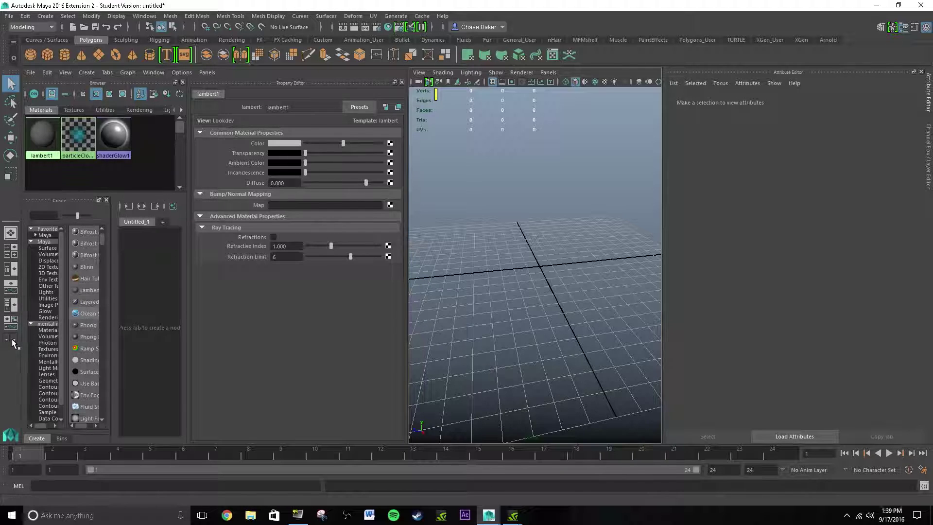
# - Switch to the Single Perspective View layout and zoom out and tumble to see the whole grid
pyautogui.click(11, 233)
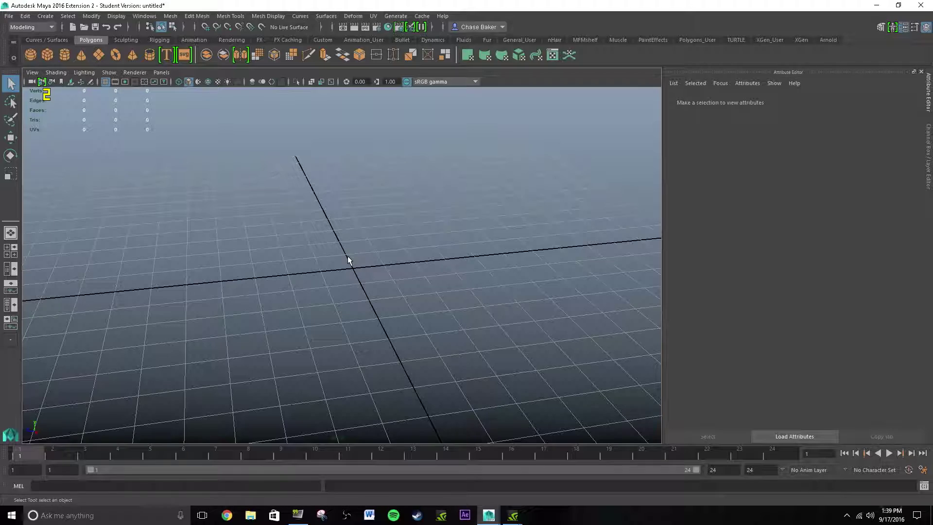
pyautogui.scroll(-5, 349, 247)
pyautogui.keyDown('alt'); pyautogui.moveTo(350, 242); pyautogui.dragTo(144, 127); pyautogui.keyUp('alt')
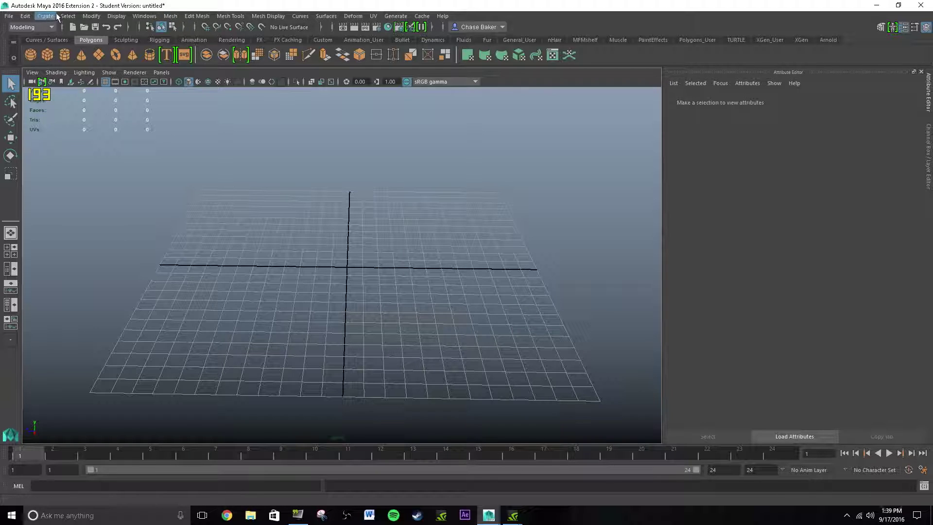
pyautogui.click(175, 18)
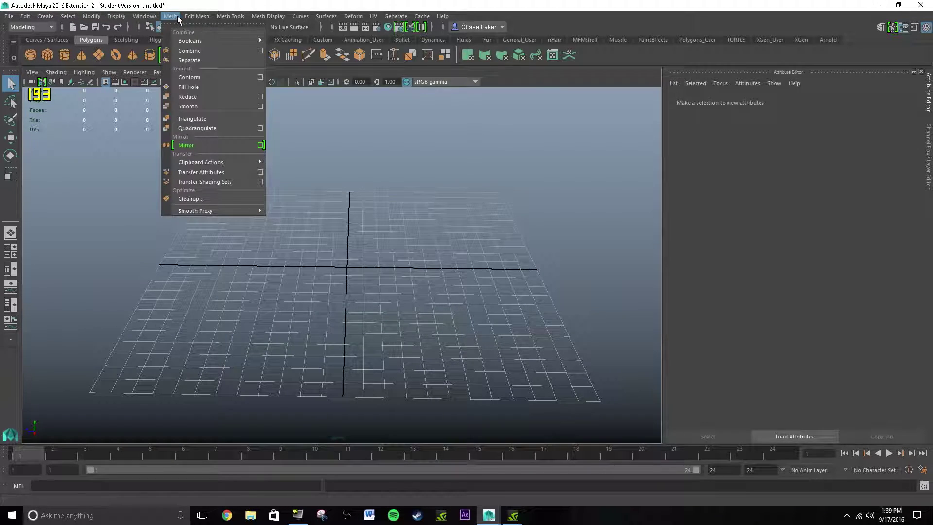
pyautogui.click(196, 16)
pyautogui.click(171, 16)
pyautogui.moveTo(220, 16)
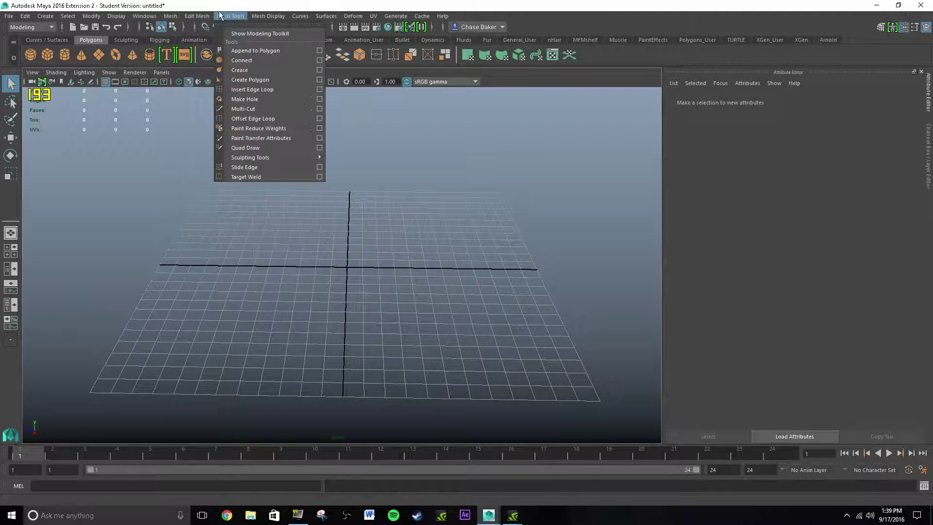
pyautogui.click(30, 27)
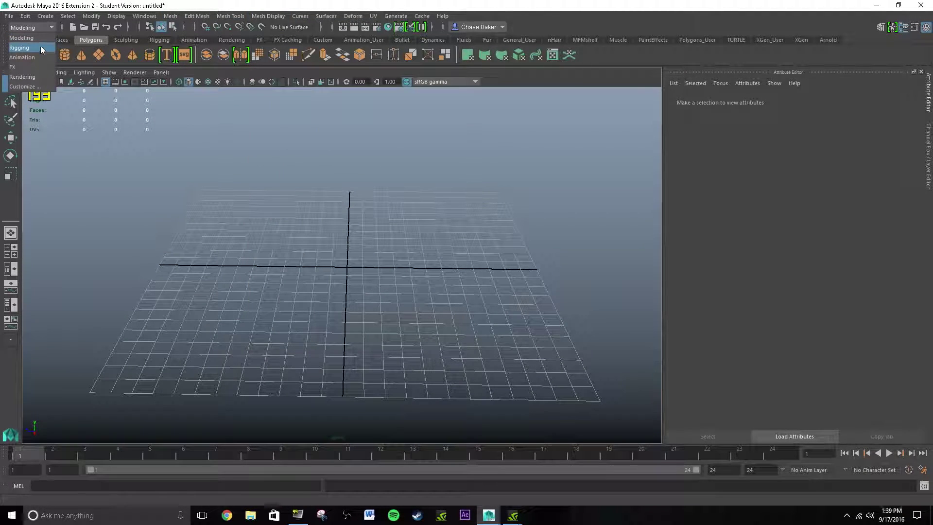
pyautogui.click(41, 47)
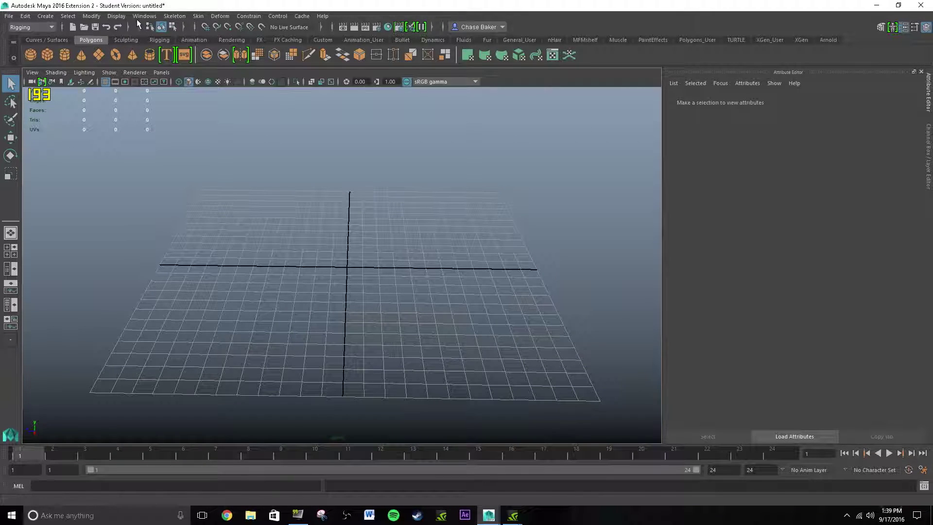
pyautogui.click(173, 16)
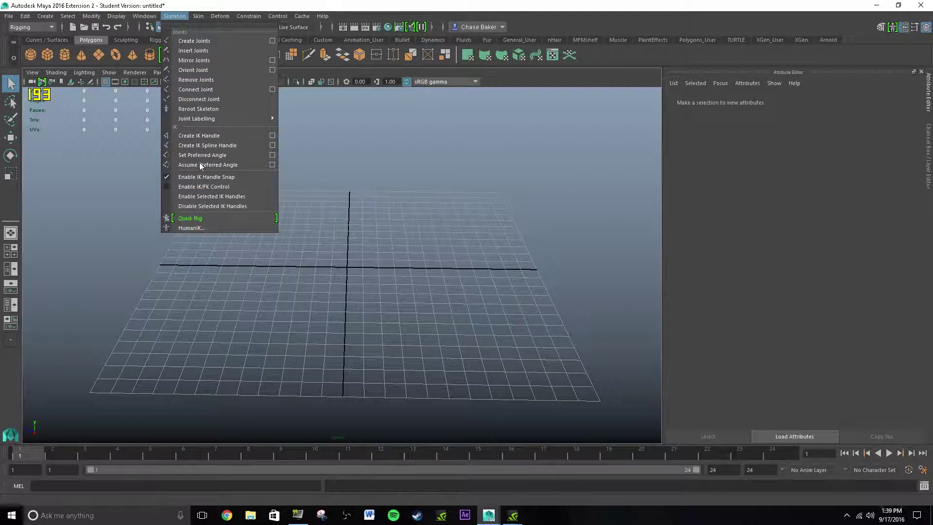
pyautogui.moveTo(199, 16)
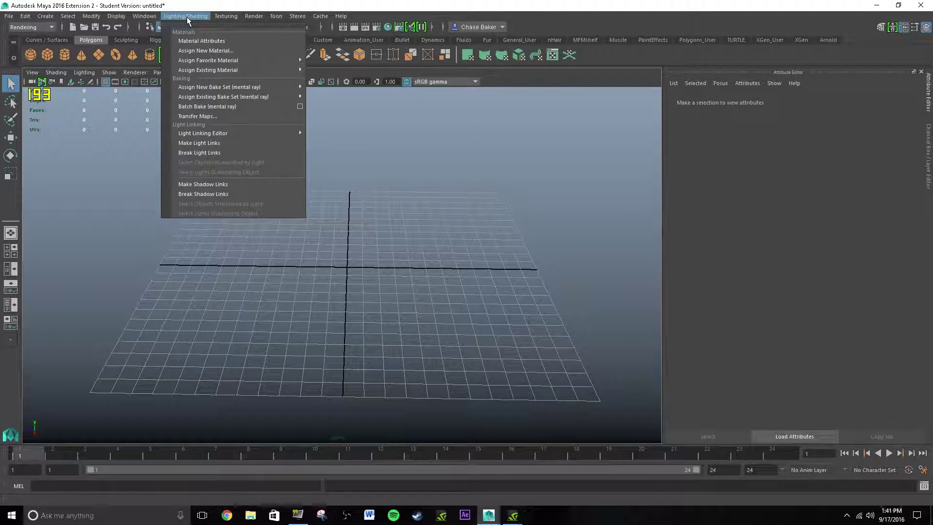
pyautogui.click(185, 16)
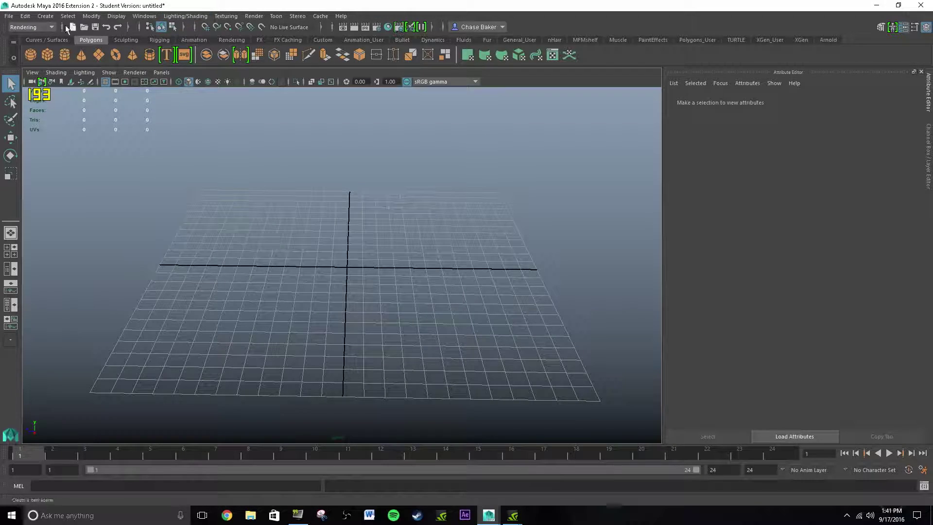
pyautogui.click(39, 28)
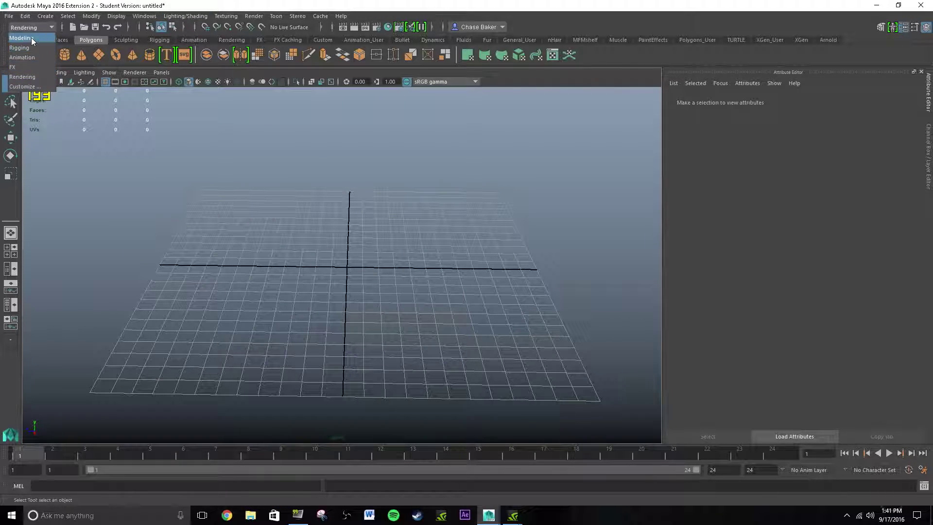
pyautogui.click(22, 38)
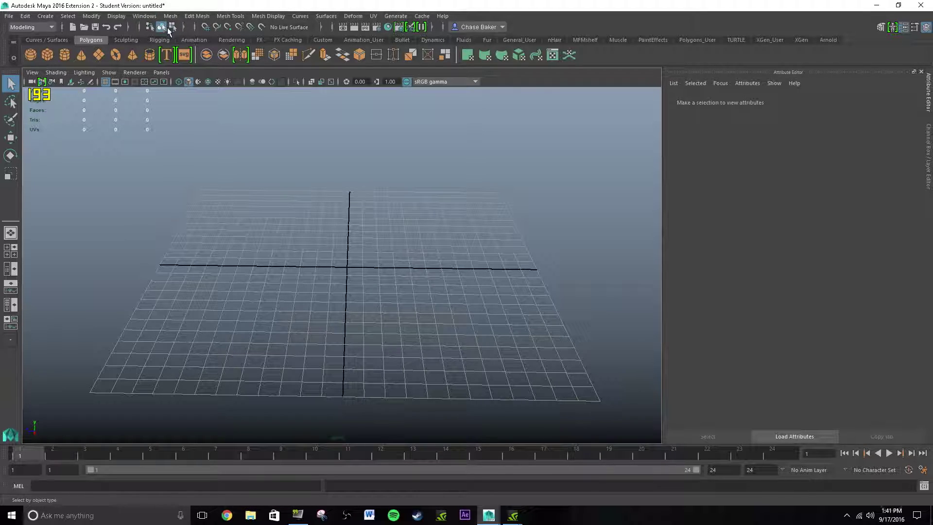
pyautogui.click(184, 27)
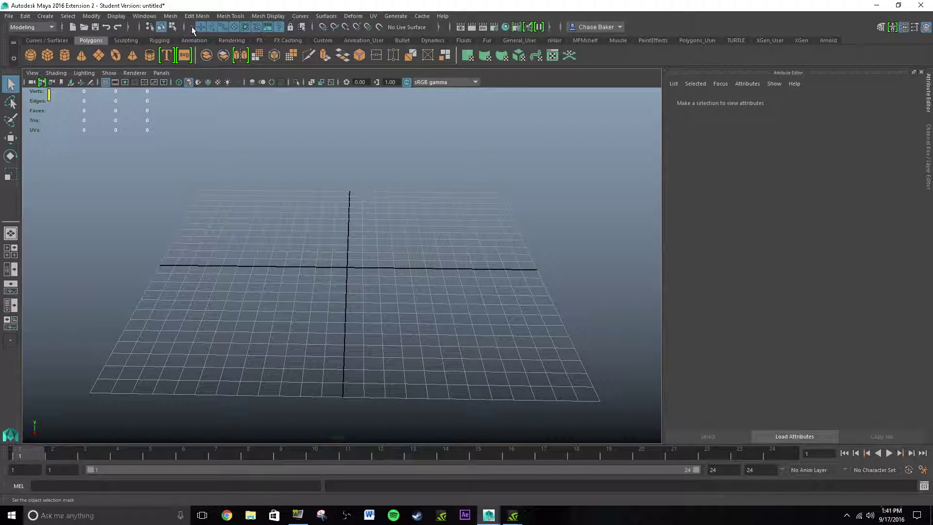
pyautogui.click(192, 28)
pyautogui.click(191, 25)
pyautogui.click(188, 28)
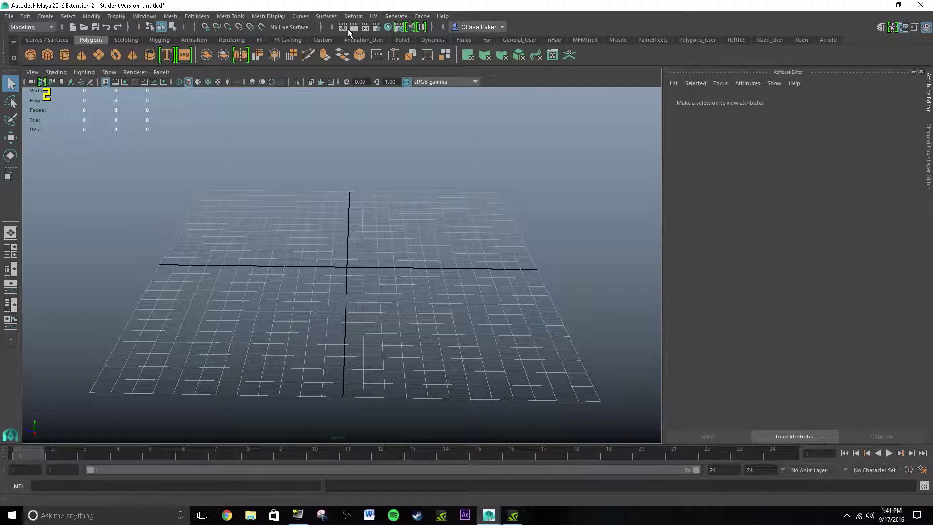
# - Set Render Using to Maya Software in Render Settings, then close the window
pyautogui.click(377, 28)
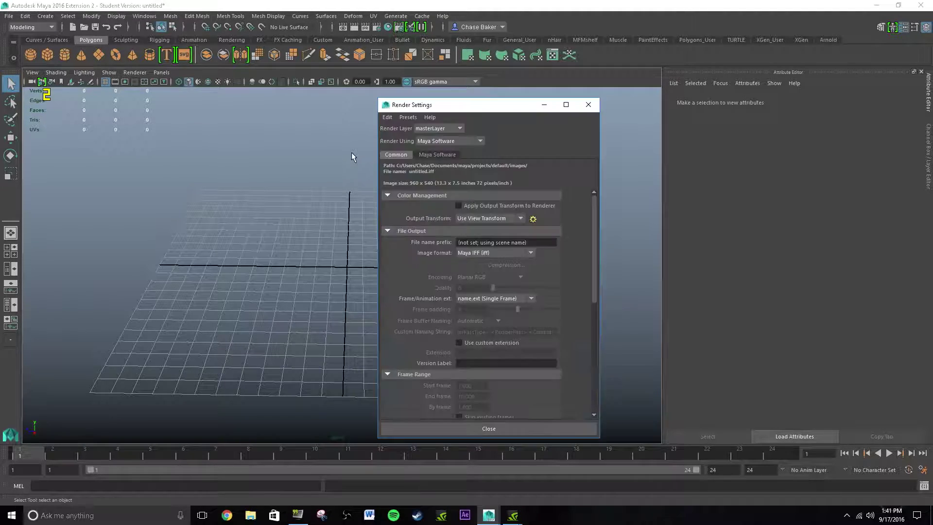
pyautogui.click(463, 141)
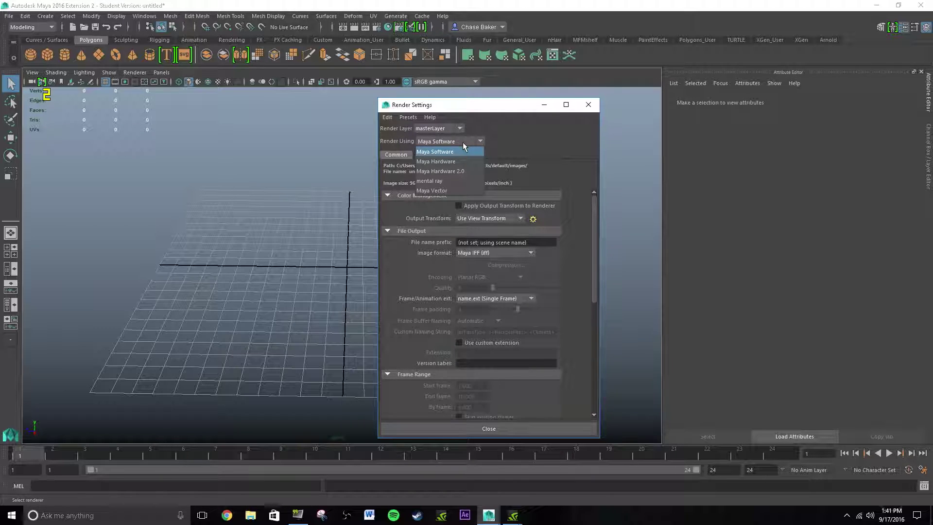
pyautogui.click(462, 141)
pyautogui.click(462, 142)
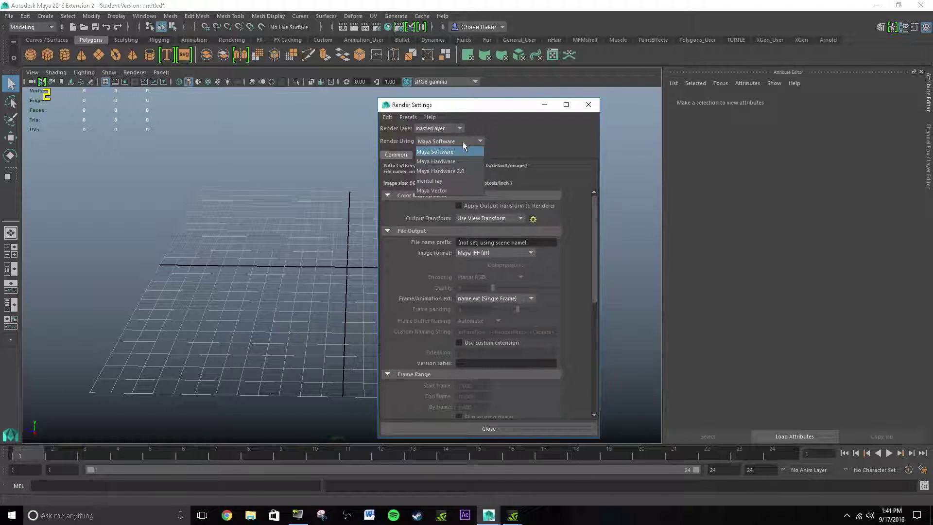
pyautogui.click(459, 181)
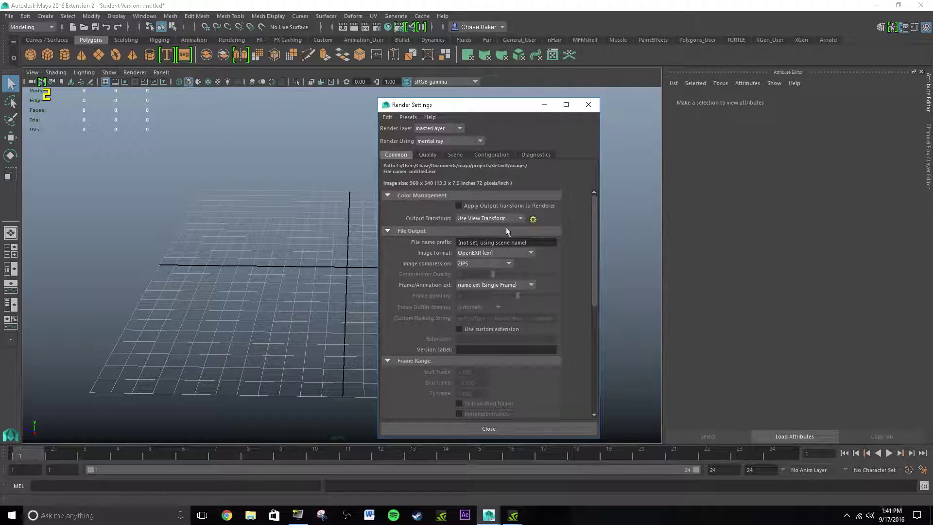
pyautogui.click(454, 141)
pyautogui.click(456, 149)
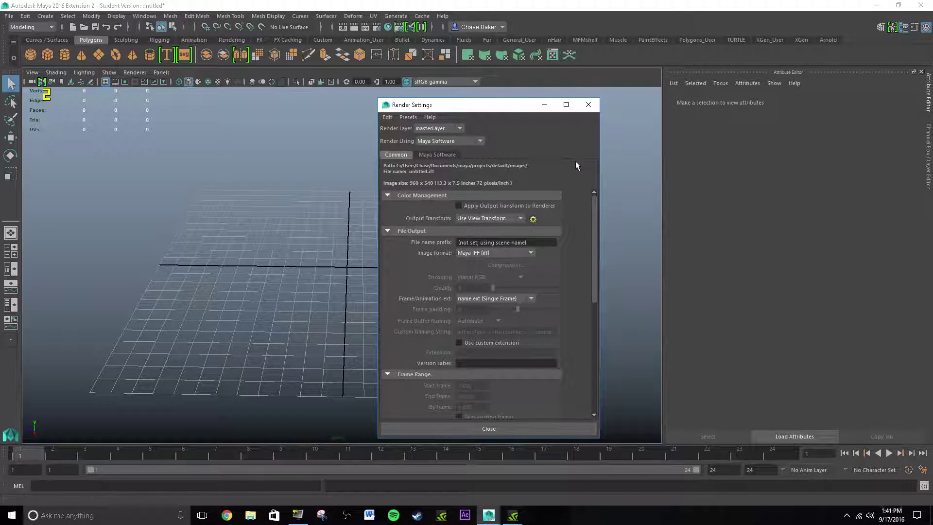
pyautogui.click(589, 105)
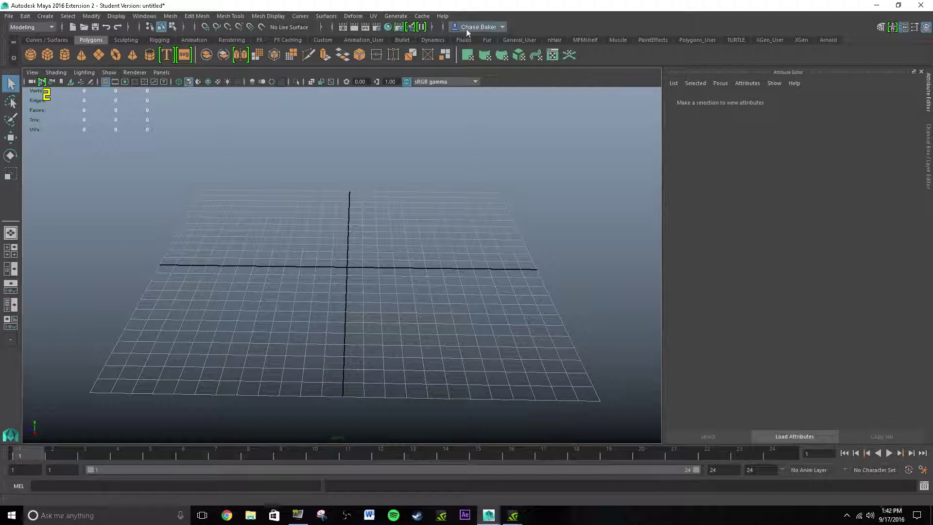
# - Browse the Curves/Surfaces, Rendering and MFMshelf shelf tabs, then return to the Polygons shelf
pyautogui.click(51, 40)
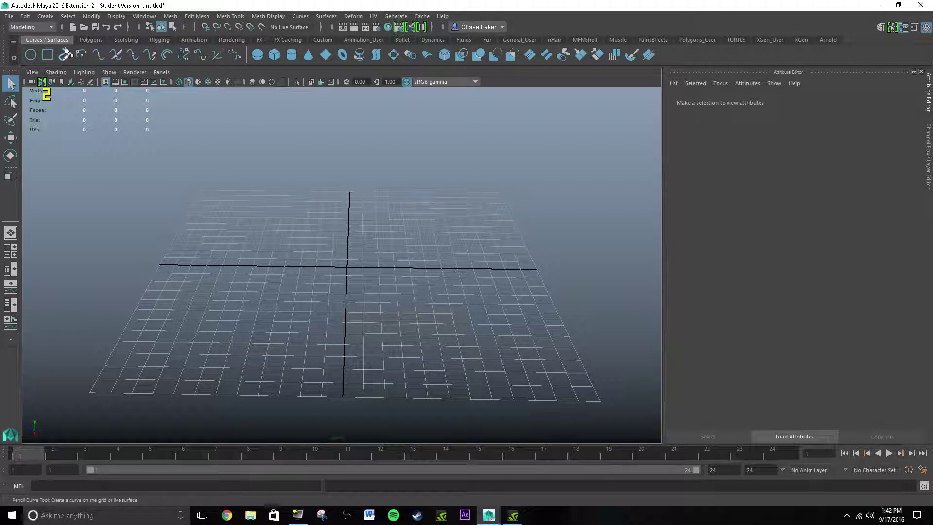
pyautogui.click(93, 38)
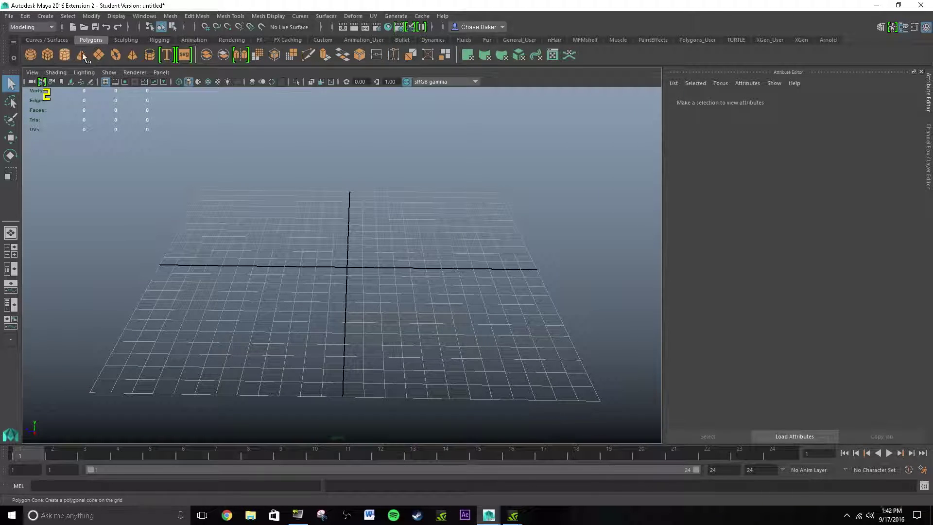
pyautogui.click(127, 39)
pyautogui.click(159, 40)
pyautogui.click(187, 40)
pyautogui.click(232, 40)
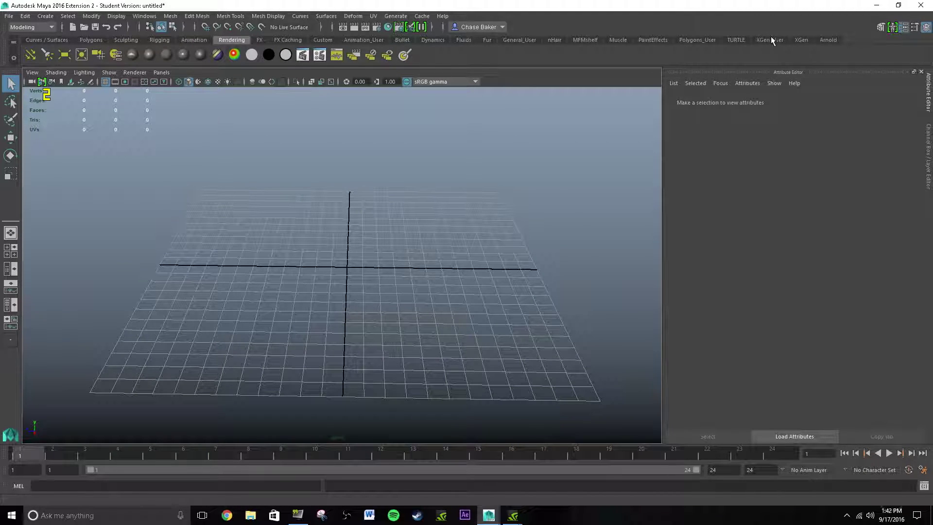
pyautogui.click(586, 40)
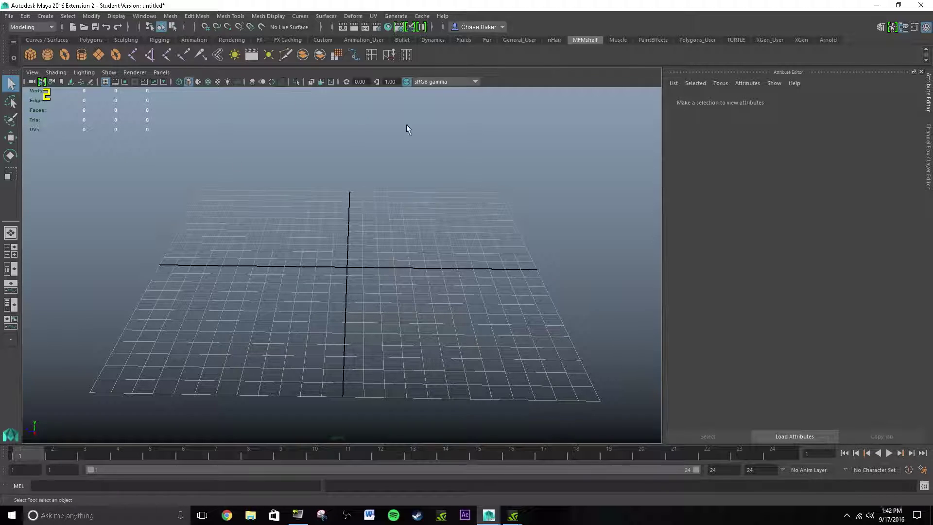
pyautogui.click(34, 39)
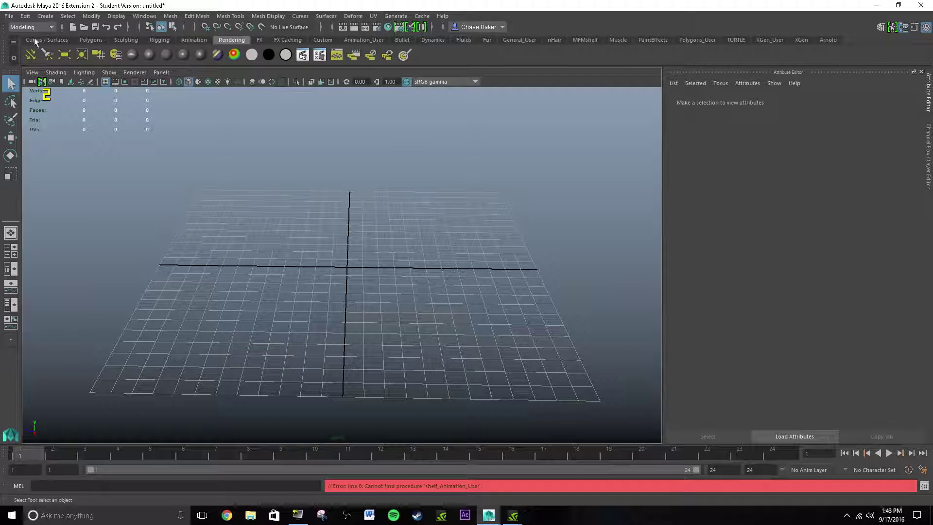
pyautogui.click(91, 41)
# - Look through the viewport View and Show menus, then add polygon cube pCube1 at the origin
pyautogui.click(34, 72)
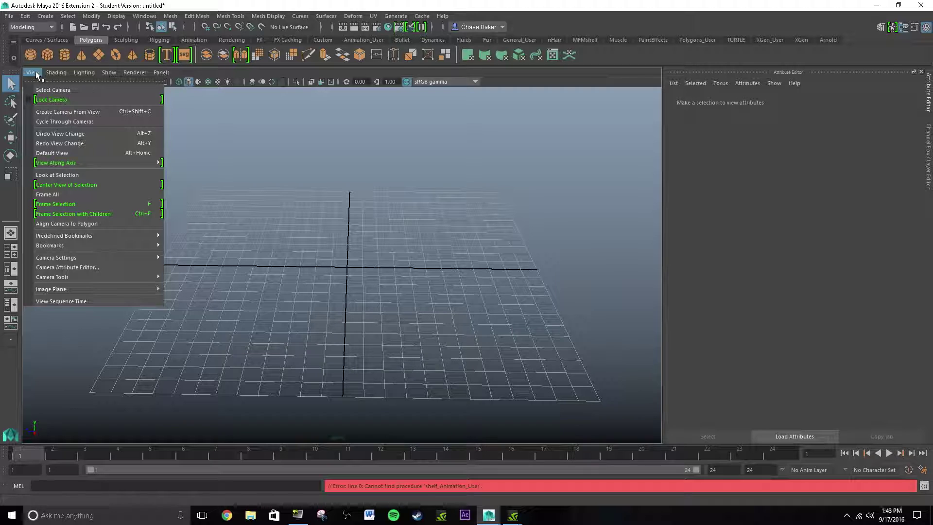
pyautogui.moveTo(61, 74)
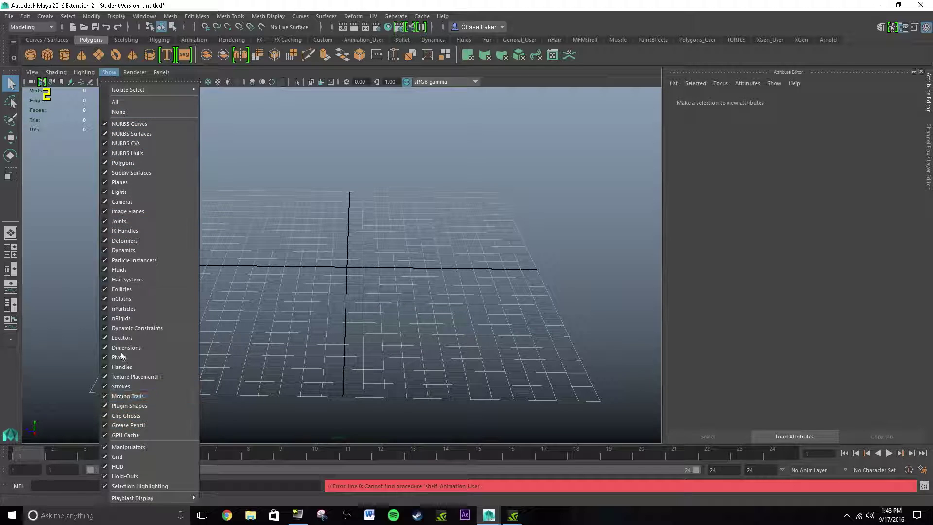
pyautogui.click(108, 73)
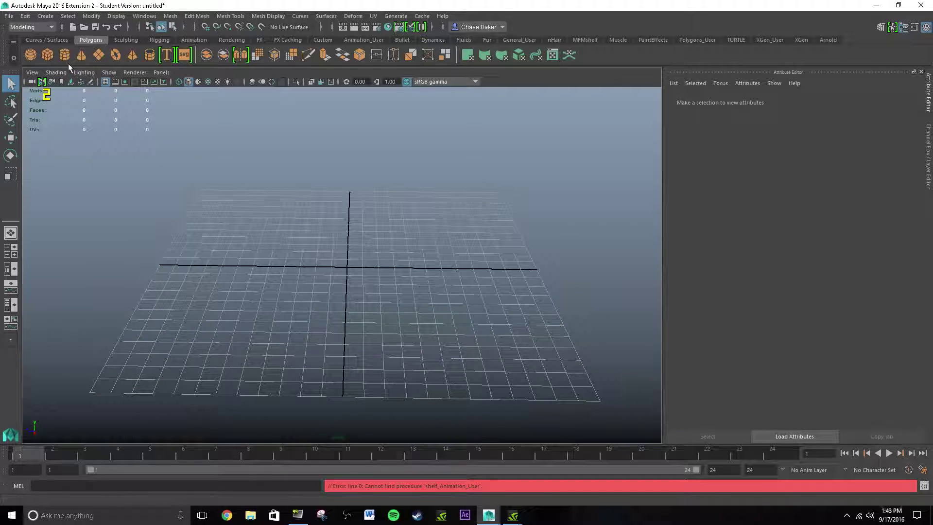
pyautogui.click(48, 55)
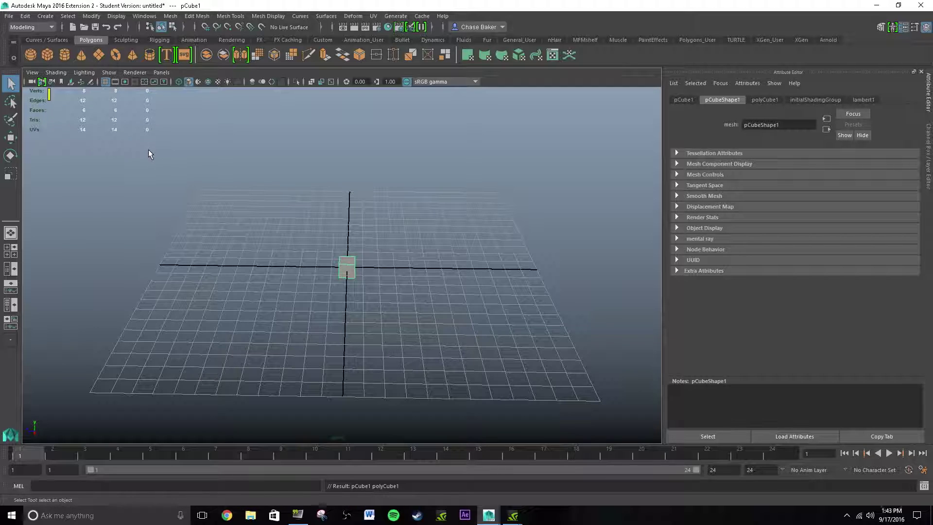
# - Delete pCube1, then create a new polygon cube and scale it up with the Scale tool
pyautogui.press('Delete')
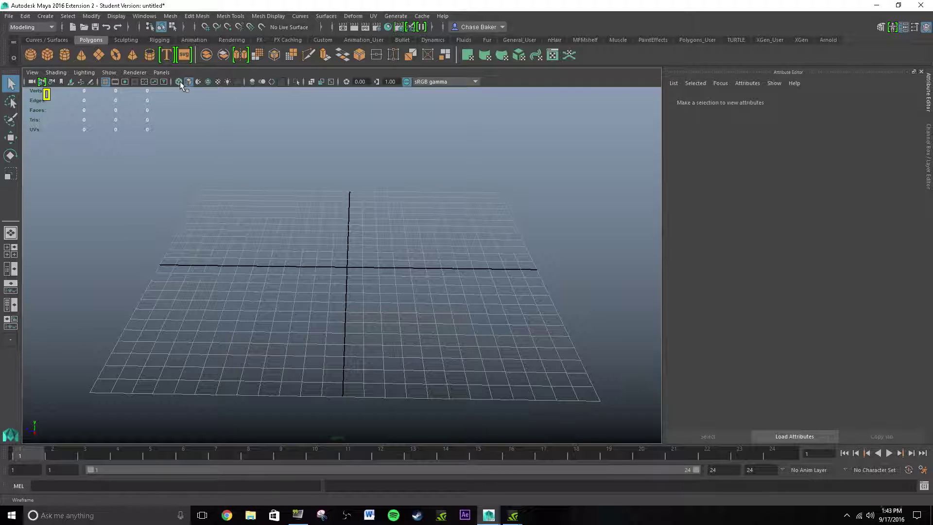
pyautogui.click(47, 54)
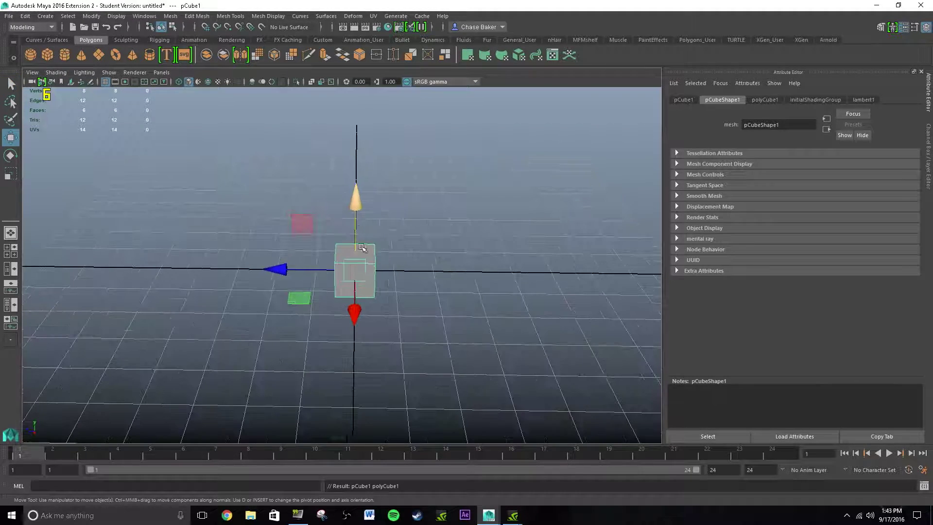
pyautogui.press('r')
pyautogui.moveTo(354, 269); pyautogui.dragTo(427, 275)
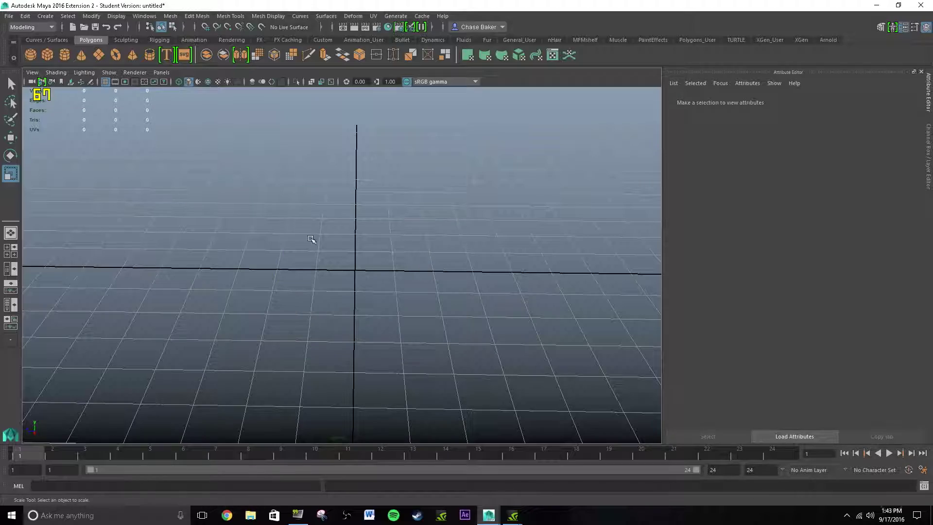
# - Create a polygon sphere and lift it up along Y
pyautogui.click(30, 55)
pyautogui.keyDown('alt'); pyautogui.moveTo(409, 334); pyautogui.dragTo(486, 272); pyautogui.keyUp('alt')
pyautogui.scroll(6, 512, 258)
pyautogui.press('q')
pyautogui.keyDown('alt'); pyautogui.moveTo(456, 240); pyautogui.dragTo(403, 204); pyautogui.keyUp('alt')
pyautogui.scroll(-5, 318, 197)
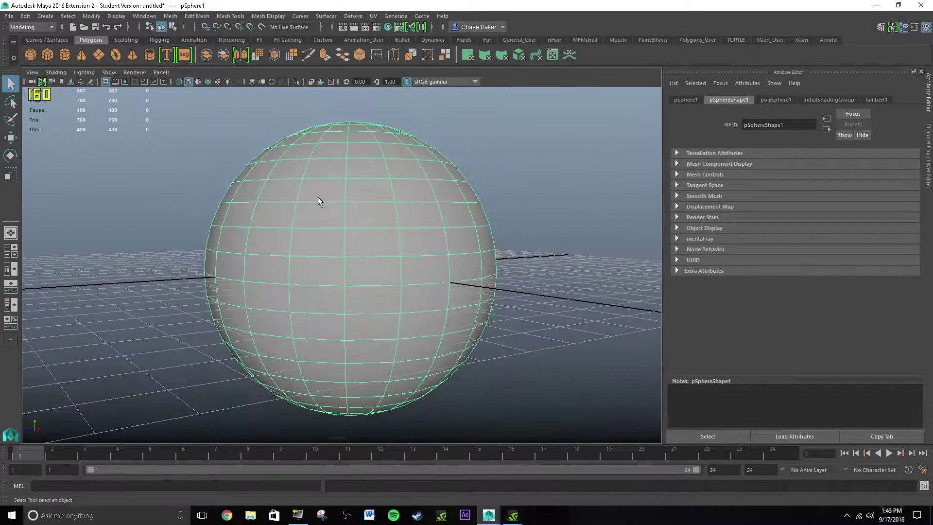
pyautogui.keyDown('alt'); pyautogui.moveTo(317, 197); pyautogui.dragTo(386, 68); pyautogui.keyUp('alt')
pyautogui.press('w')
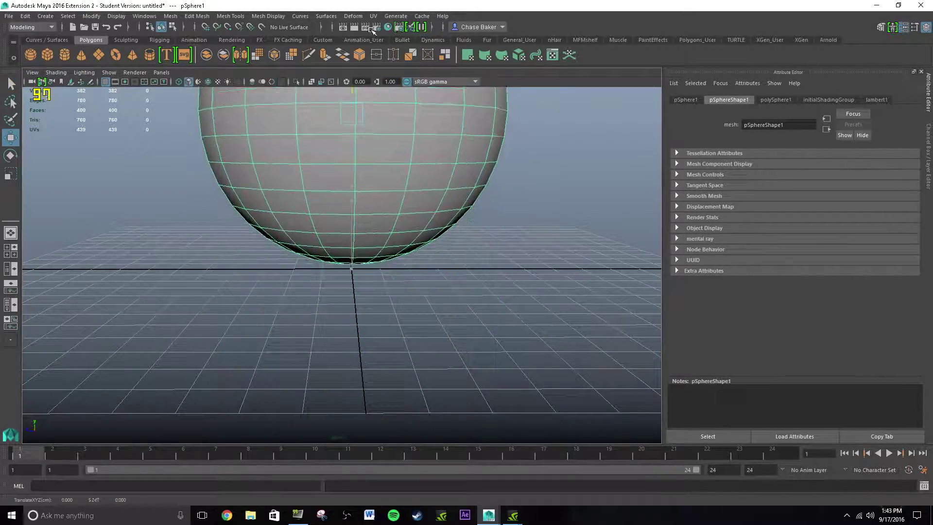
pyautogui.keyDown('alt'); pyautogui.moveTo(396, 145); pyautogui.dragTo(379, 208); pyautogui.keyUp('alt')
pyautogui.press('q')
# - Try Wireframe, Smooth Shade and Wireframe on Shaded on the sphere, then enable Use All Lights
pyautogui.click(183, 83)
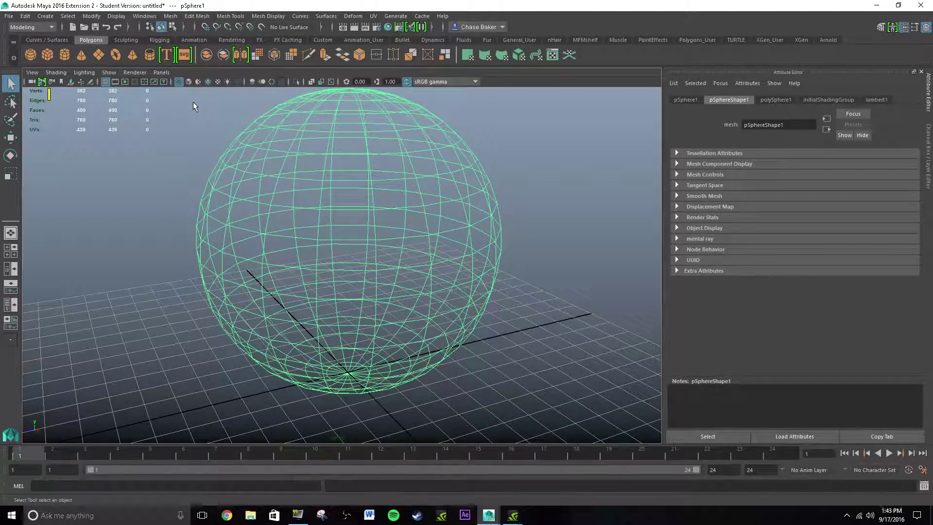
pyautogui.moveTo(193, 101)
pyautogui.keyDown('alt'); pyautogui.mouseDown()
pyautogui.moveTo(283, 156)
pyautogui.moveTo(342, 165)
pyautogui.moveTo(355, 204)
pyautogui.moveTo(377, 225)
pyautogui.moveTo(254, 187)
pyautogui.moveTo(340, 214)
pyautogui.mouseUp(); pyautogui.keyUp('alt')
pyautogui.click(187, 83)
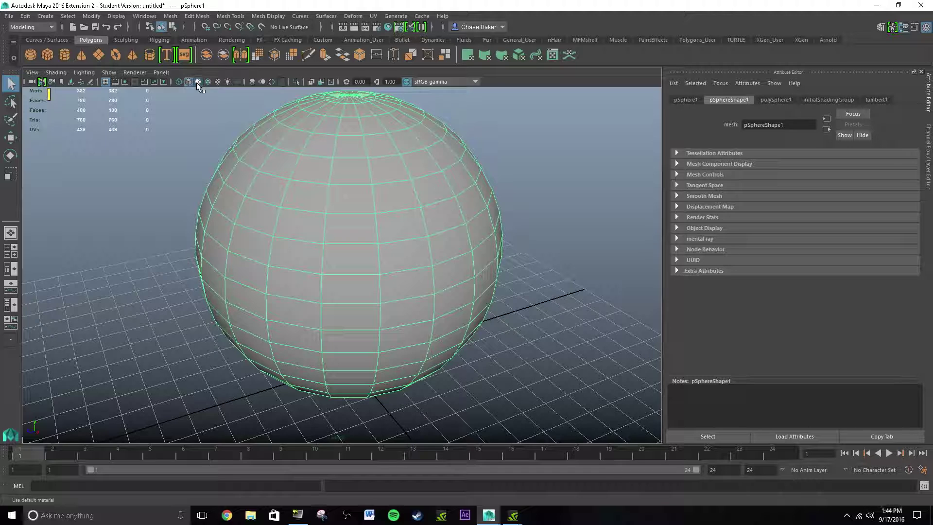
pyautogui.click(200, 121)
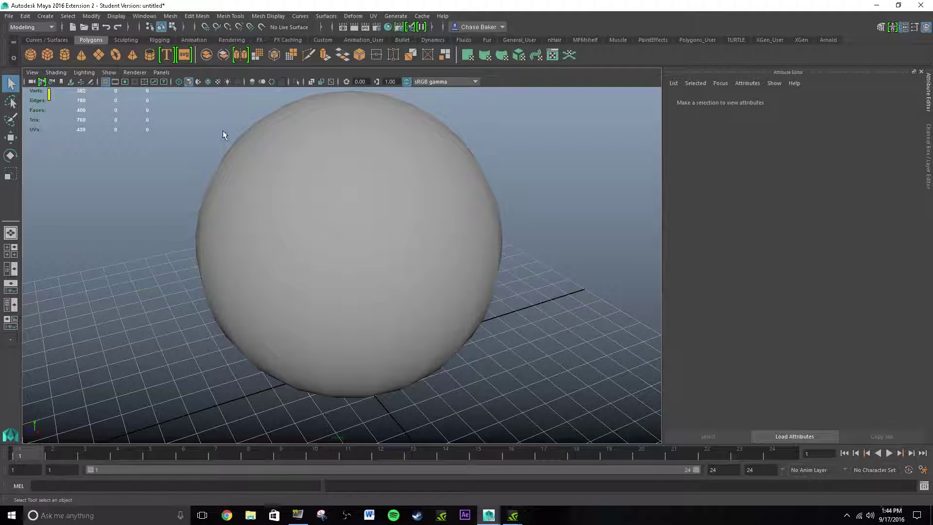
pyautogui.click(208, 82)
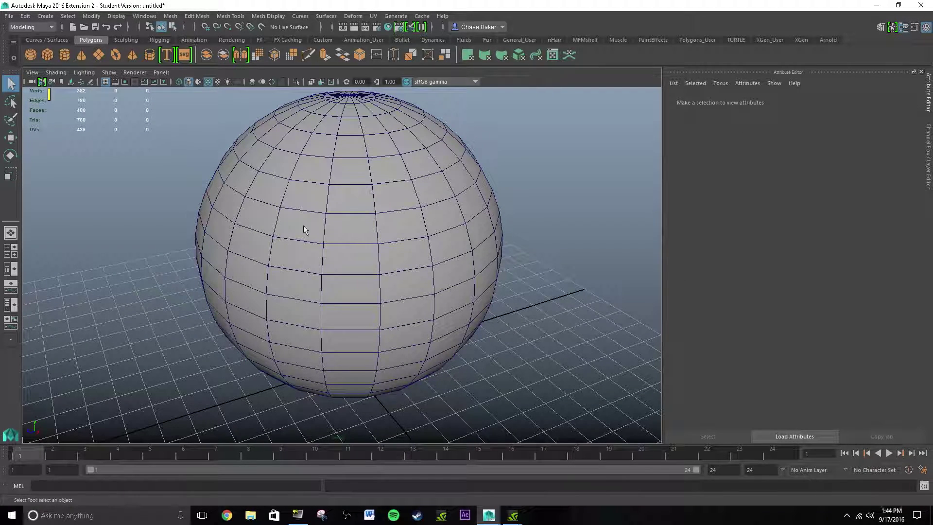
pyautogui.click(209, 81)
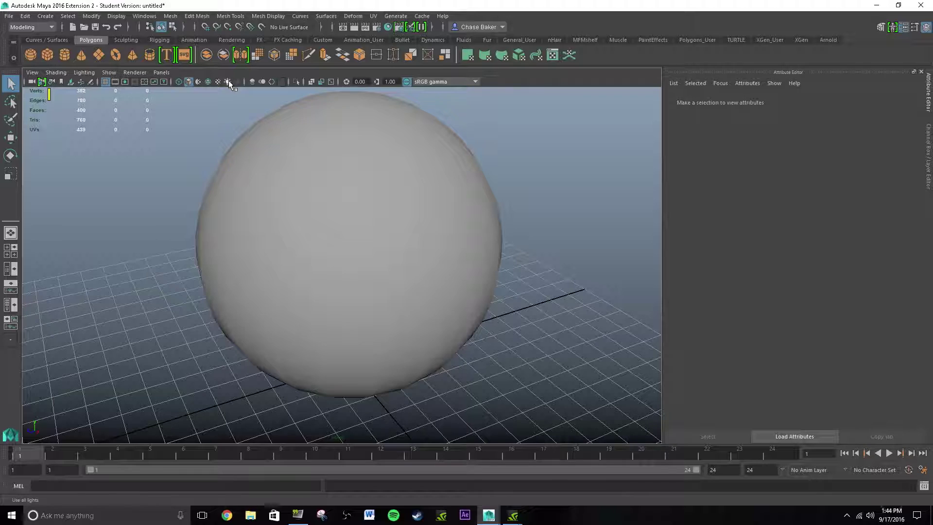
pyautogui.click(228, 81)
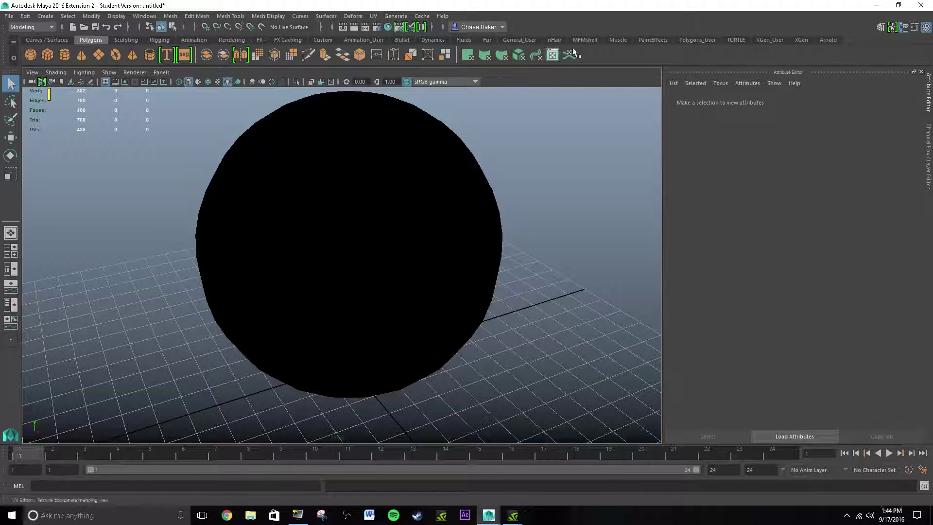
pyautogui.click(584, 40)
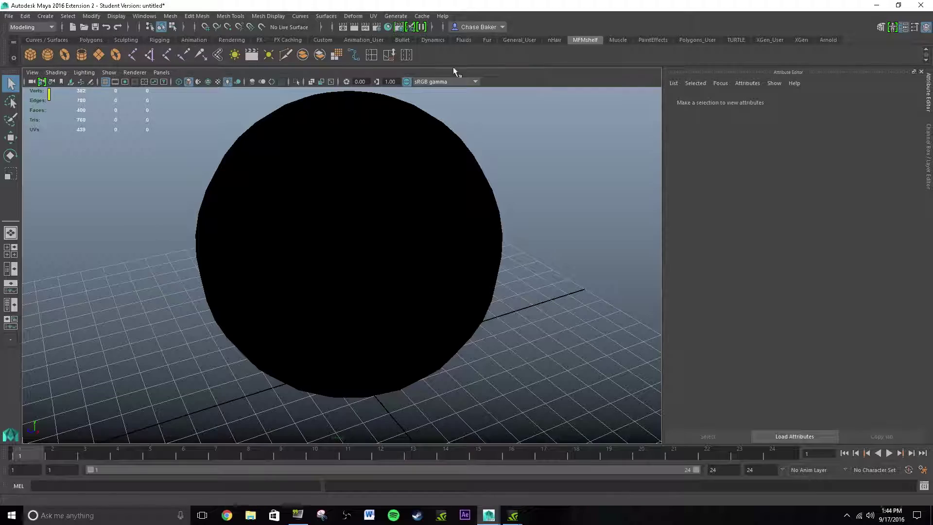
pyautogui.click(268, 55)
pyautogui.press('w')
pyautogui.keyDown('alt'); pyautogui.moveTo(366, 235); pyautogui.dragTo(323, 265); pyautogui.keyUp('alt')
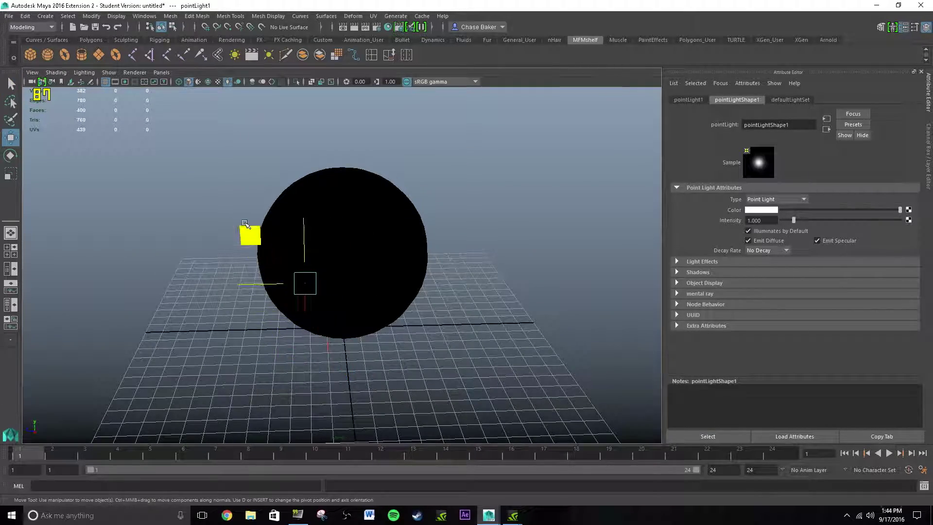
pyautogui.keyDown('alt'); pyautogui.moveTo(245, 224); pyautogui.dragTo(298, 191); pyautogui.keyUp('alt')
pyautogui.press('Delete')
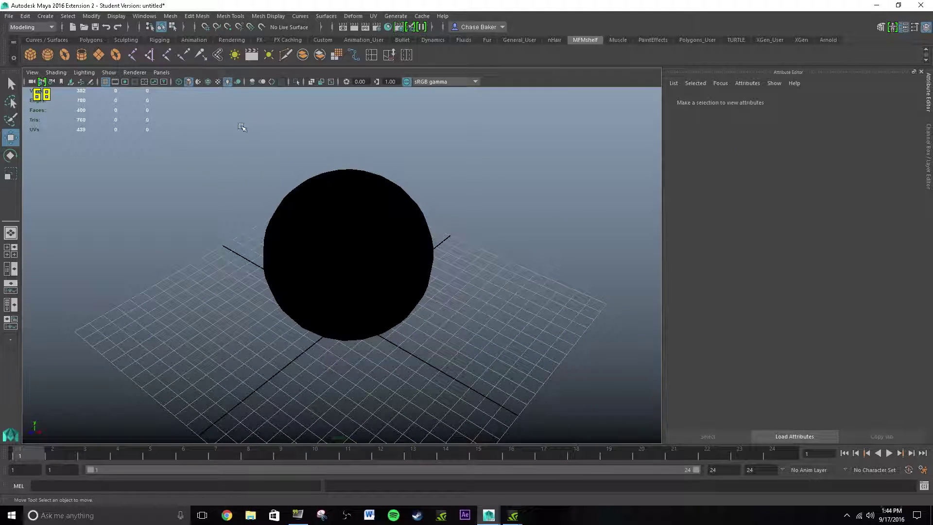
# - Restore default viewport lighting, turn on ambient occlusion, and select the sphere
pyautogui.click(228, 82)
pyautogui.click(252, 82)
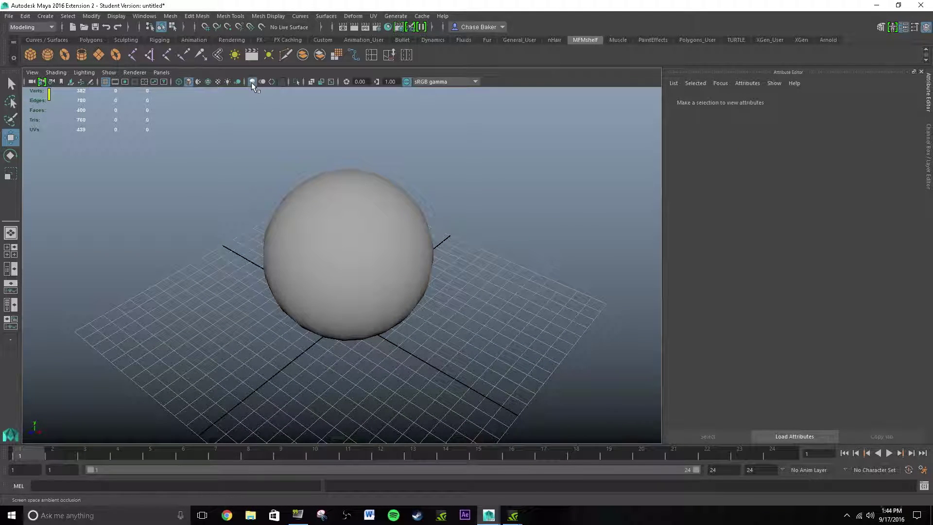
pyautogui.press('q')
pyautogui.click(341, 222)
# - Select four neighbouring faces and extrude them inward with the Modeling Toolkit
pyautogui.moveTo(361, 211); pyautogui.dragTo(375, 235, button='right')
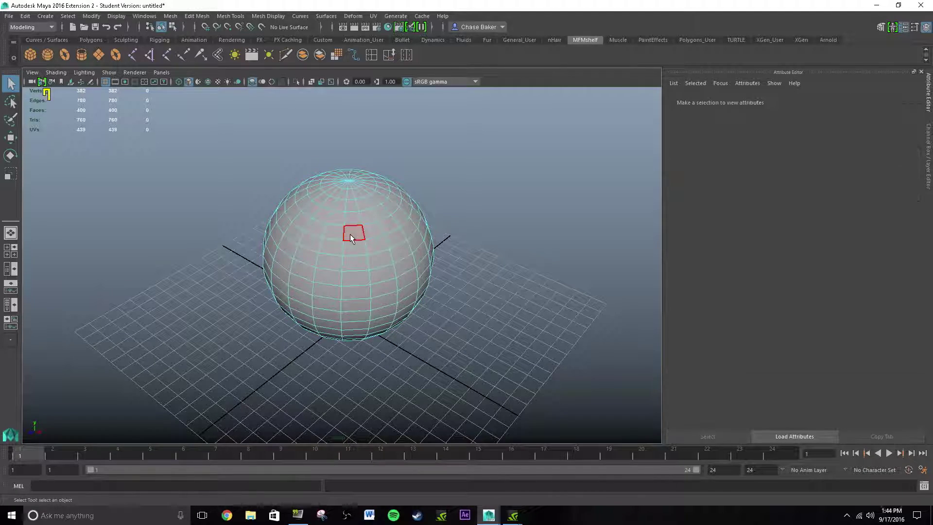
pyautogui.click(369, 233)
pyautogui.moveTo(369, 236); pyautogui.dragTo(356, 250)
pyautogui.click(921, 71)
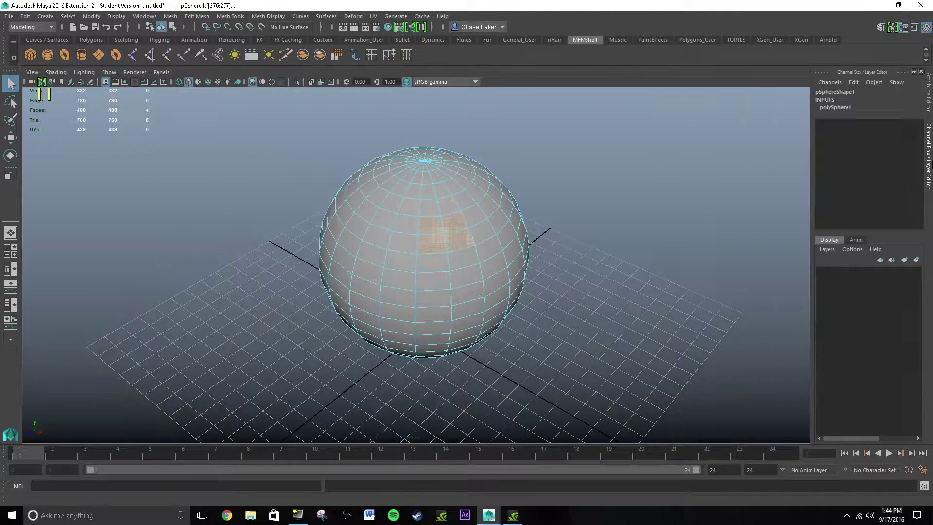
pyautogui.click(881, 27)
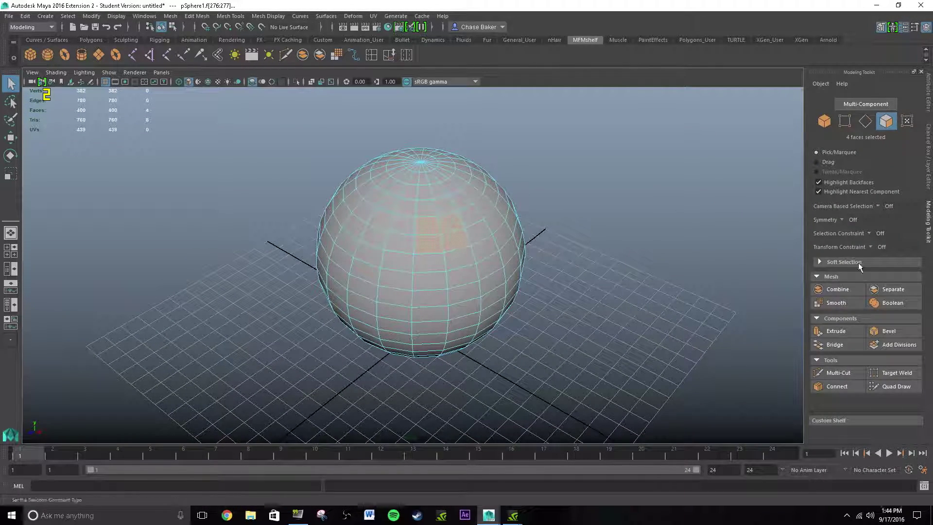
pyautogui.click(835, 331)
pyautogui.keyDown('alt'); pyautogui.moveTo(462, 233); pyautogui.dragTo(475, 177); pyautogui.keyUp('alt')
# - Toggle screen-space ambient occlusion on and off to compare the extruded hole
pyautogui.press('q')
pyautogui.click(581, 149)
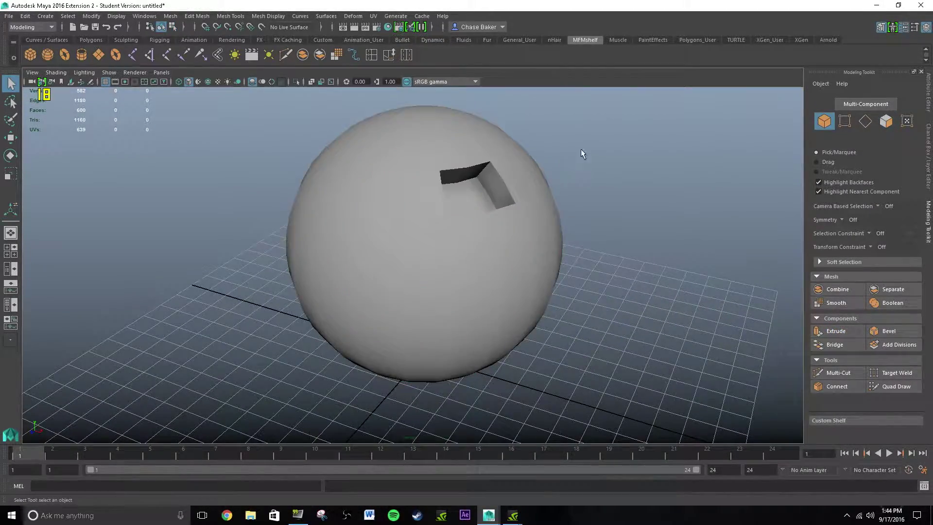
pyautogui.keyDown('alt'); pyautogui.moveTo(581, 149); pyautogui.dragTo(617, 176); pyautogui.keyUp('alt')
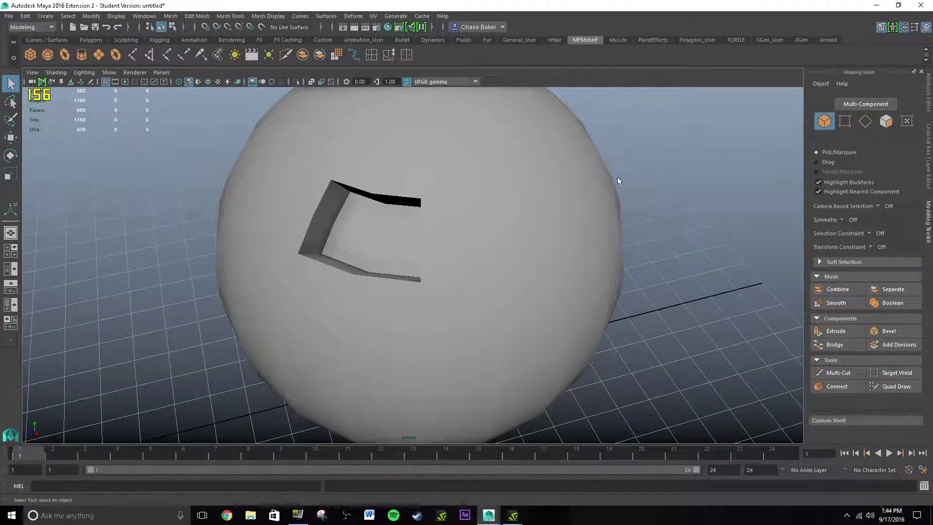
pyautogui.click(253, 81)
pyautogui.click(253, 81)
pyautogui.click(252, 82)
pyautogui.click(252, 81)
pyautogui.click(253, 81)
pyautogui.keyDown('alt'); pyautogui.moveTo(303, 116); pyautogui.dragTo(277, 96); pyautogui.keyUp('alt')
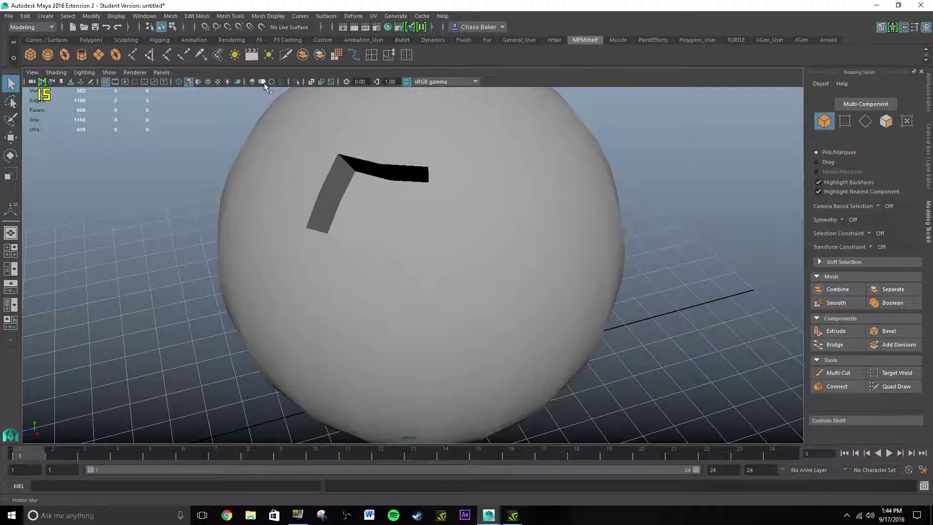
# - Turn on viewport motion blur and view it around the sphere
pyautogui.click(263, 82)
pyautogui.scroll(-5, 371, 131)
pyautogui.moveTo(371, 131)
pyautogui.keyDown('alt'); pyautogui.mouseDown()
pyautogui.moveTo(322, 121)
pyautogui.moveTo(339, 123)
pyautogui.moveTo(340, 140)
pyautogui.moveTo(369, 129)
pyautogui.moveTo(354, 143)
pyautogui.mouseUp(); pyautogui.keyUp('alt')
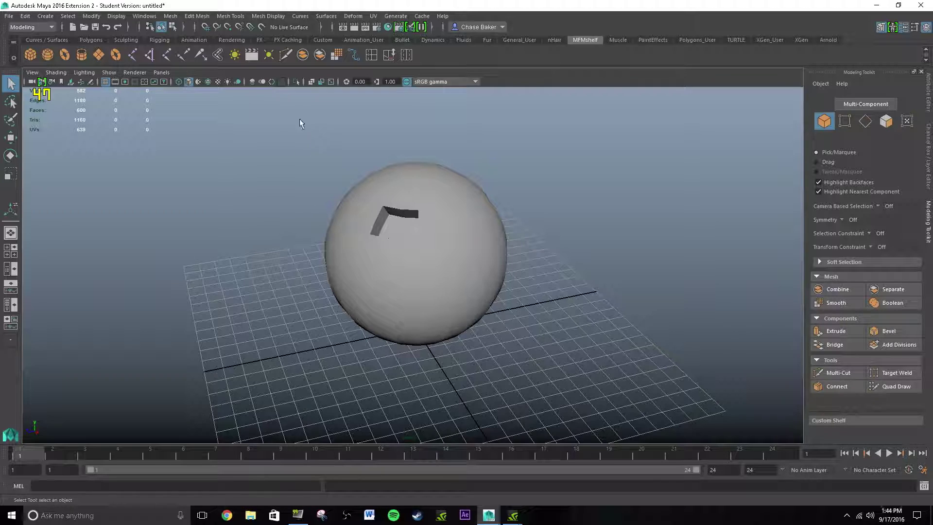
pyautogui.scroll(5, 301, 131)
pyautogui.scroll(-2, 340, 194)
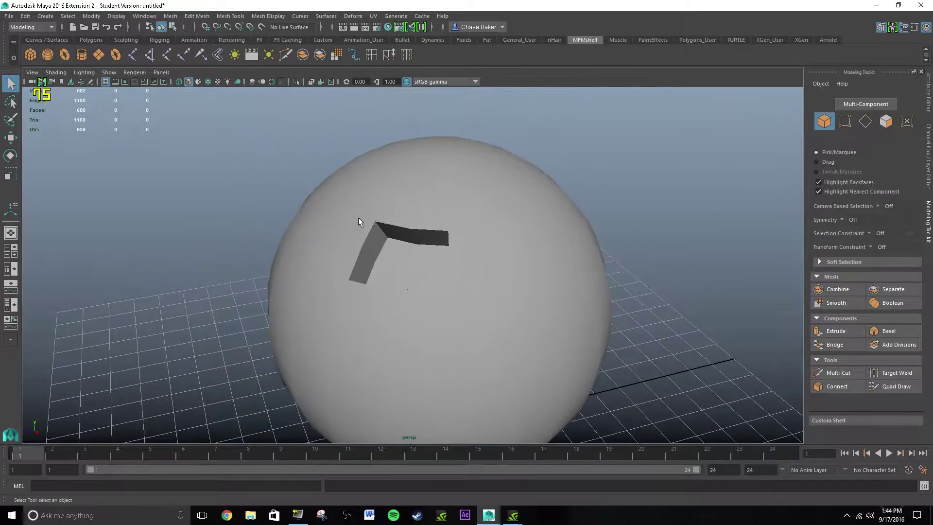
pyautogui.scroll(3, 301, 155)
pyautogui.moveTo(400, 213)
pyautogui.keyDown('alt'); pyautogui.mouseDown()
pyautogui.moveTo(423, 206)
pyautogui.moveTo(387, 219)
pyautogui.mouseUp(); pyautogui.keyUp('alt')
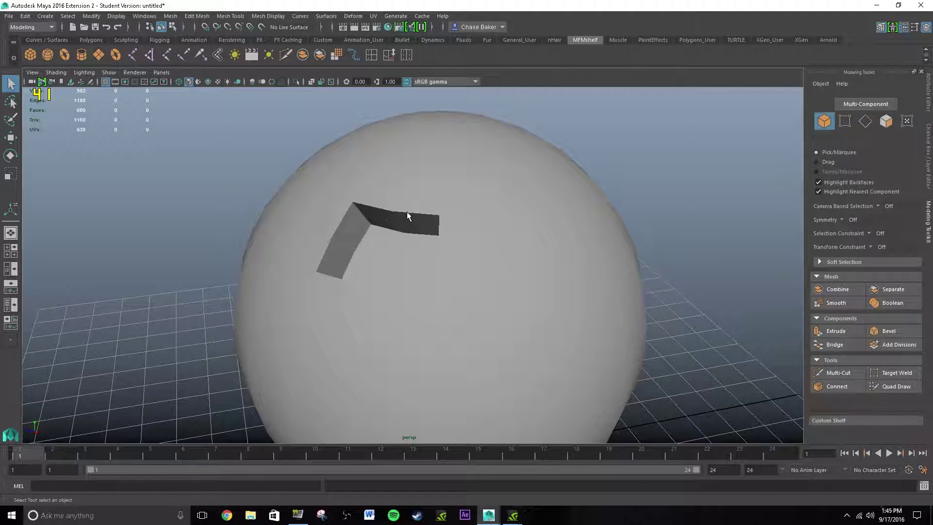
# - Turn on multisample anti-aliasing, then select the sphere
pyautogui.click(272, 82)
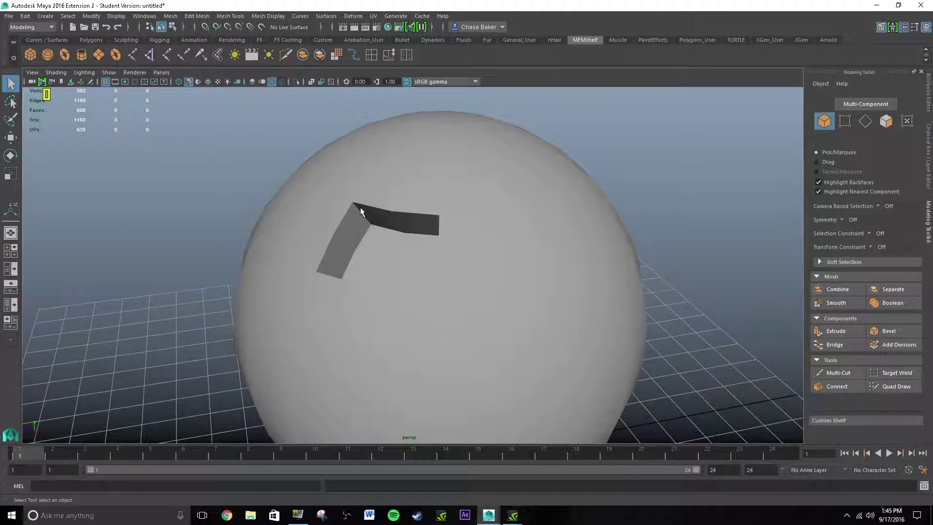
pyautogui.keyDown('alt'); pyautogui.moveTo(360, 207); pyautogui.dragTo(418, 190); pyautogui.keyUp('alt')
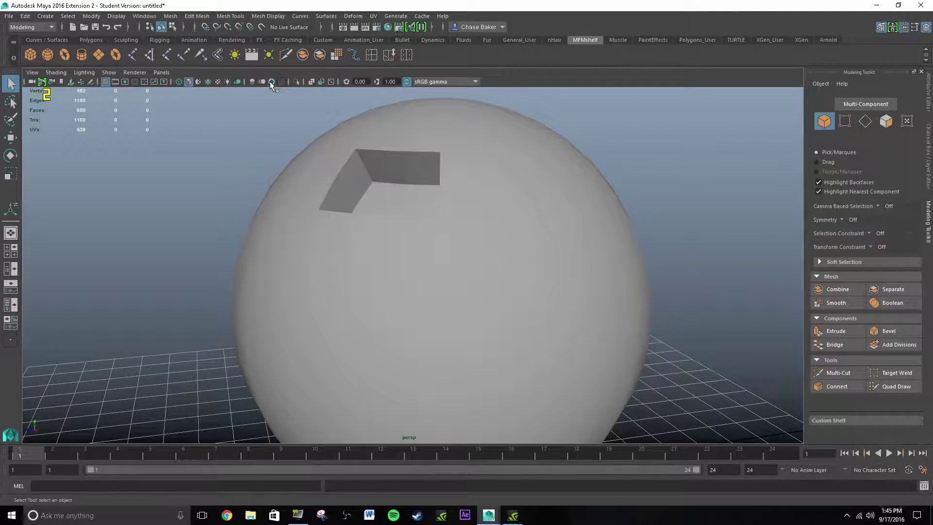
pyautogui.scroll(-5, 409, 173)
pyautogui.keyDown('alt'); pyautogui.moveTo(409, 173); pyautogui.dragTo(371, 173); pyautogui.keyUp('alt')
pyautogui.click(378, 253)
# - Delete the sphere and show the Attribute Editor
pyautogui.press('Delete')
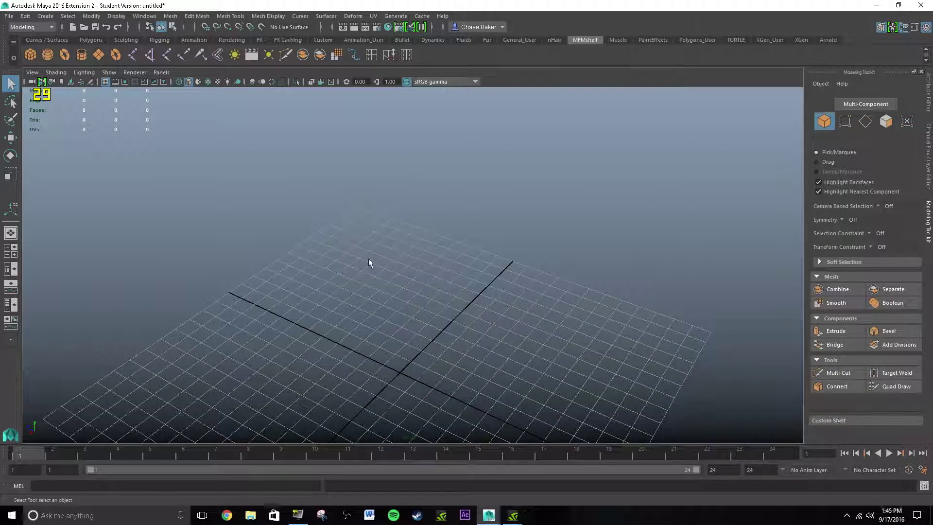
pyautogui.keyDown('alt'); pyautogui.moveTo(368, 263); pyautogui.dragTo(417, 187); pyautogui.keyUp('alt')
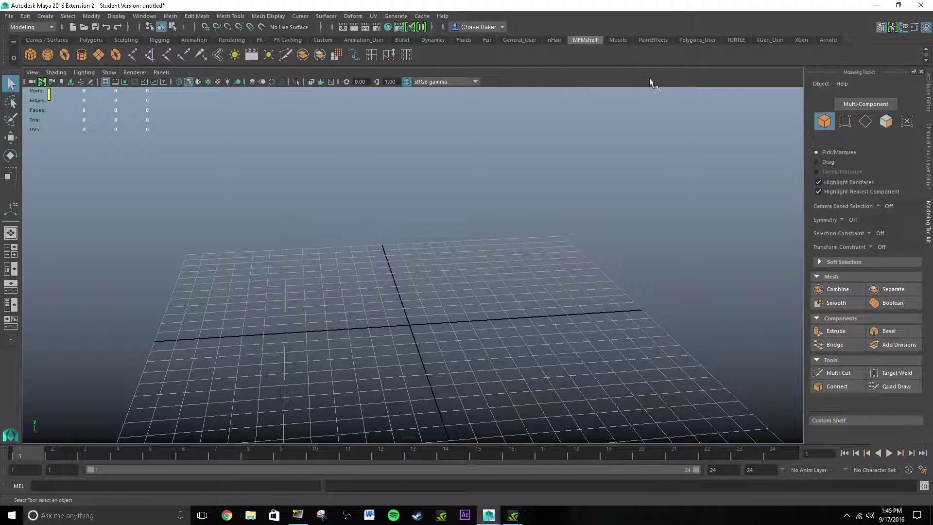
pyautogui.click(928, 92)
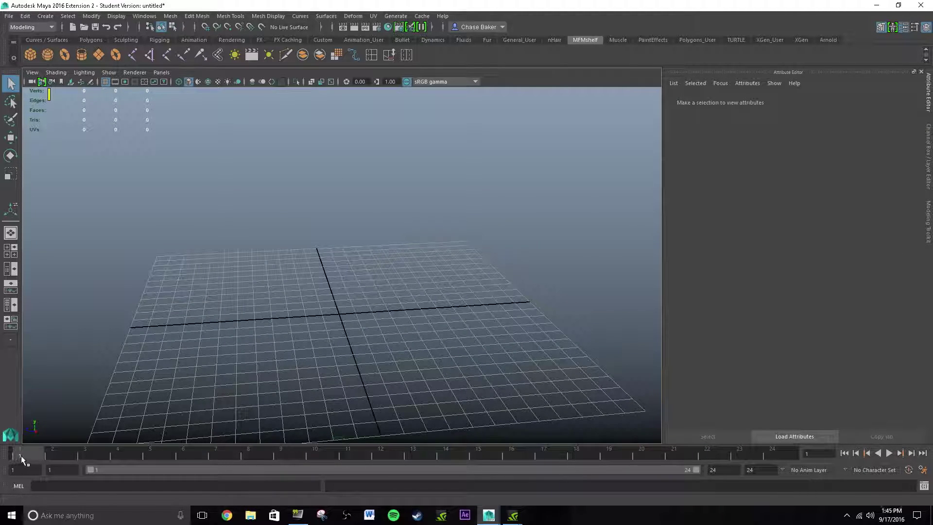
# - Scrub the timeline, stop playback at frame 1, and select the animation end-time field
pyautogui.moveTo(22, 455); pyautogui.dragTo(715, 451)
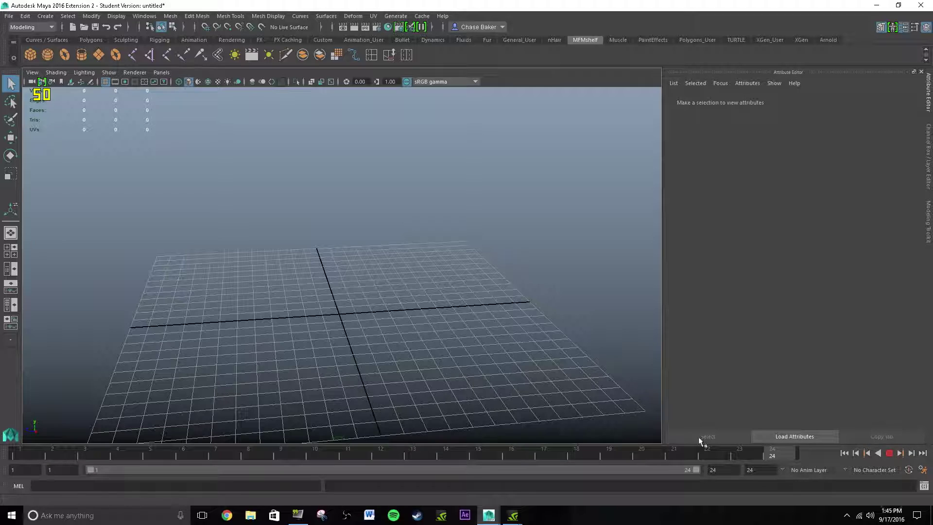
pyautogui.click(43, 451)
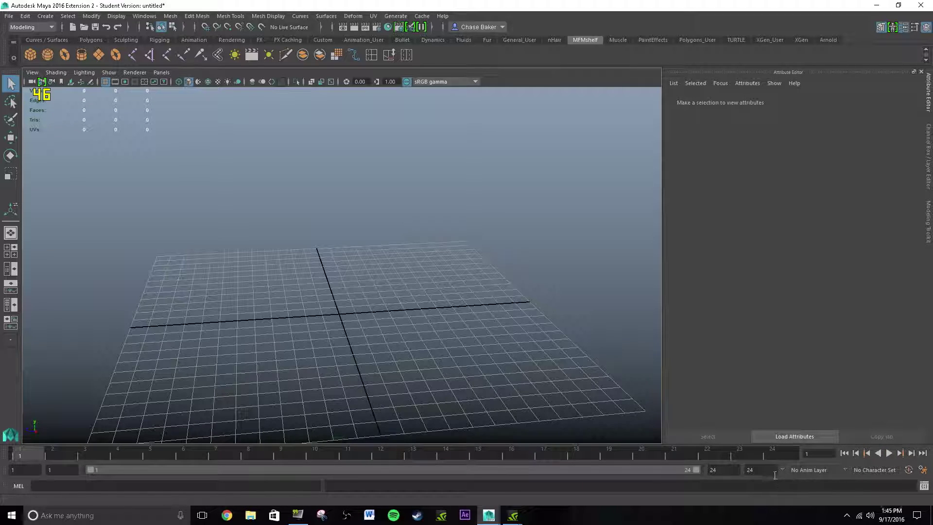
pyautogui.click(750, 470)
# - Set the animation end time and playback range to 60, then open and close Maya's web link
pyautogui.write('60')
pyautogui.press('Return')
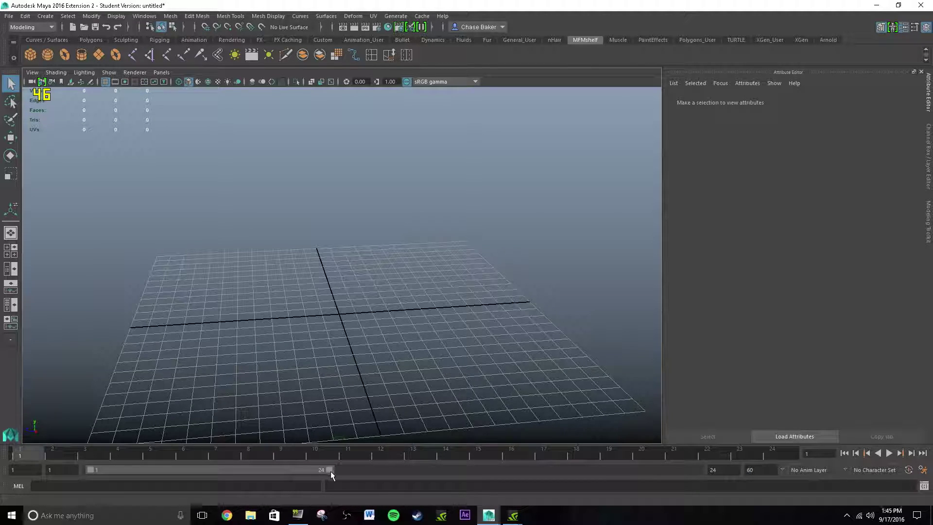
pyautogui.moveTo(329, 469); pyautogui.dragTo(736, 460)
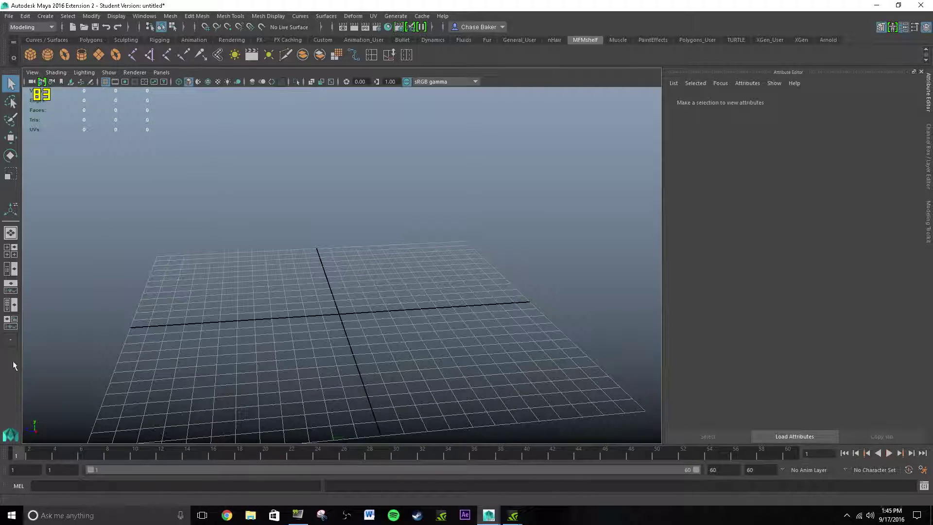
pyautogui.click(10, 435)
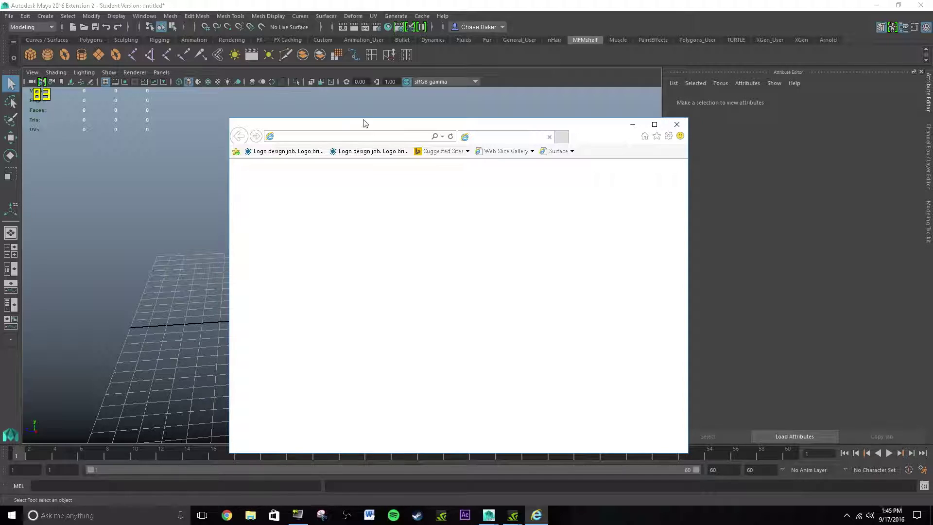
pyautogui.click(676, 124)
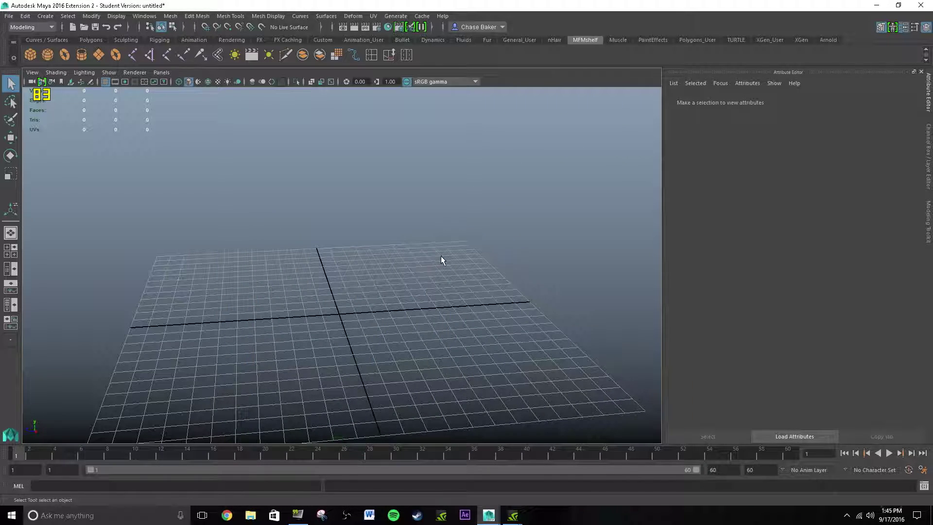
pyautogui.keyDown('alt'); pyautogui.moveTo(441, 260); pyautogui.dragTo(344, 288); pyautogui.keyUp('alt')
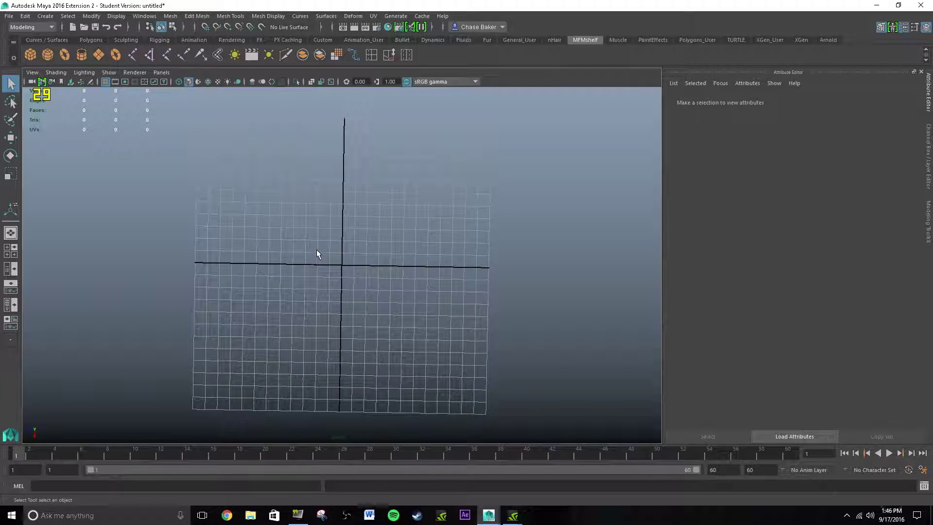
pyautogui.keyDown('alt'); pyautogui.moveTo(375, 263); pyautogui.dragTo(371, 255); pyautogui.keyUp('alt')
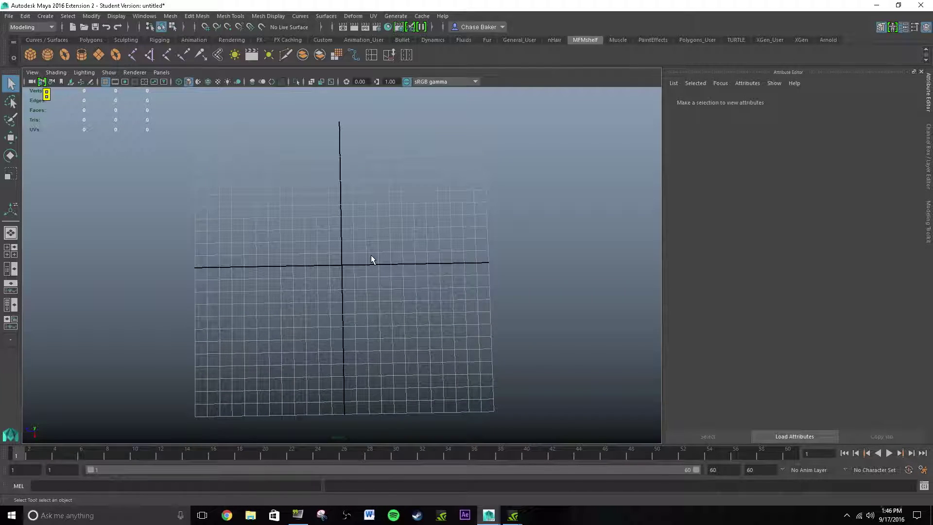